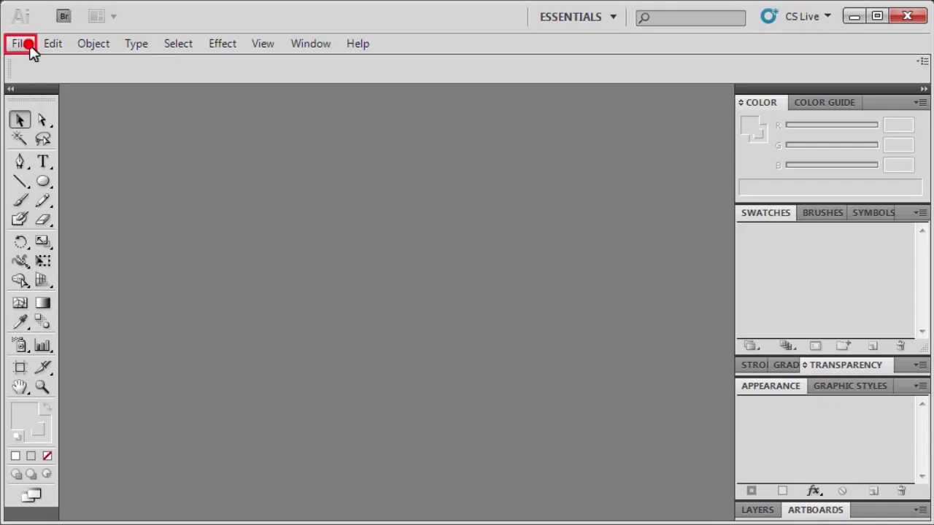
Step: Create a new Web-profile document named 'Icon', 640 x 480 px, in portrait orientation
click(29, 46)
click(38, 63)
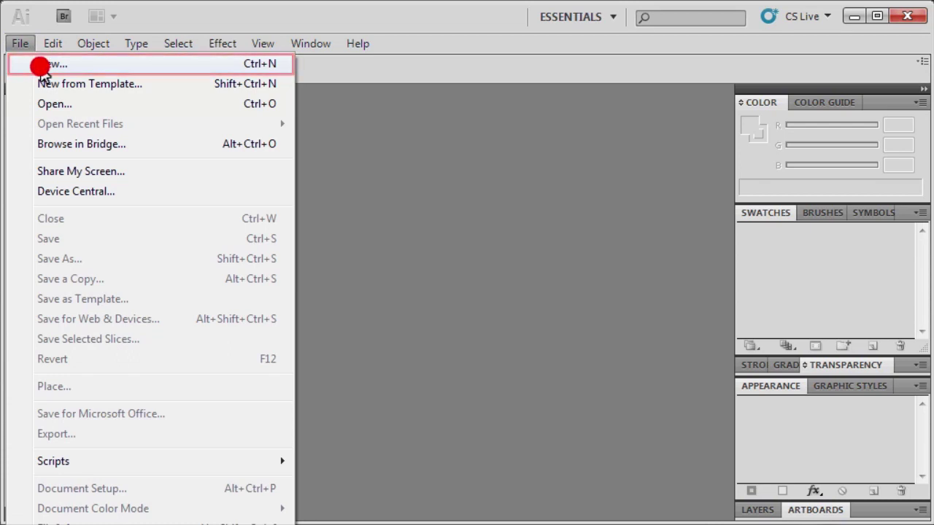
text(Ico)
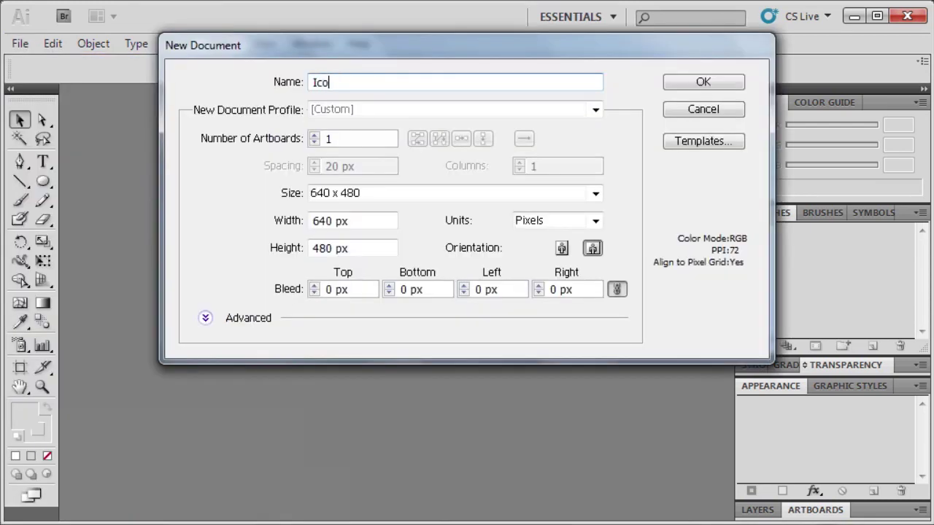
text(n)
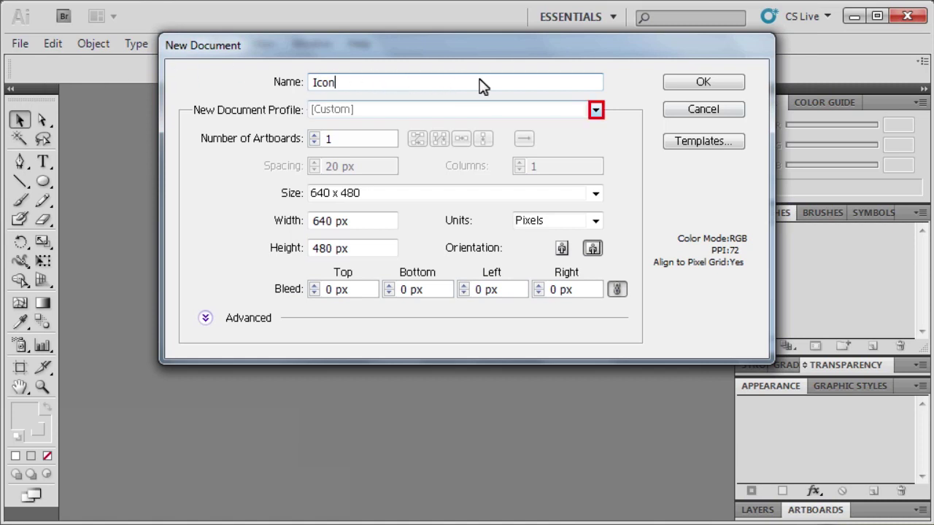
click(596, 111)
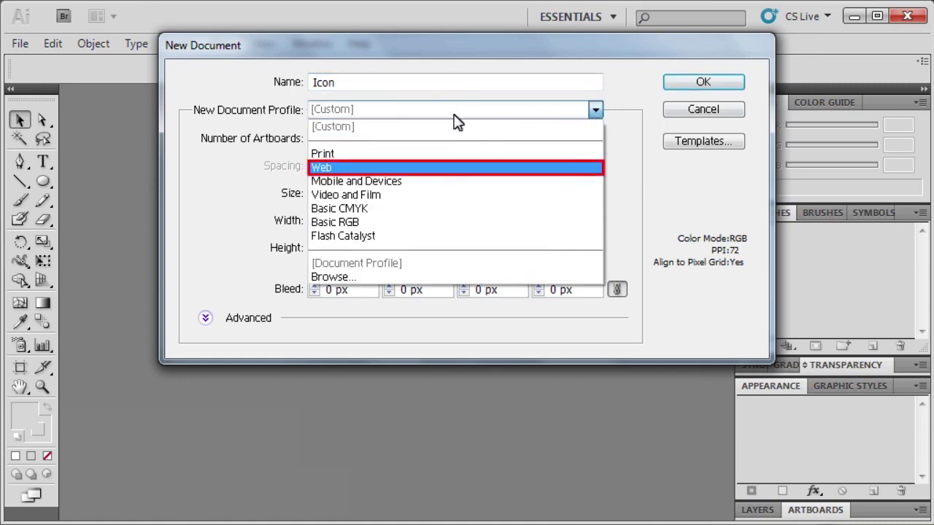
click(332, 167)
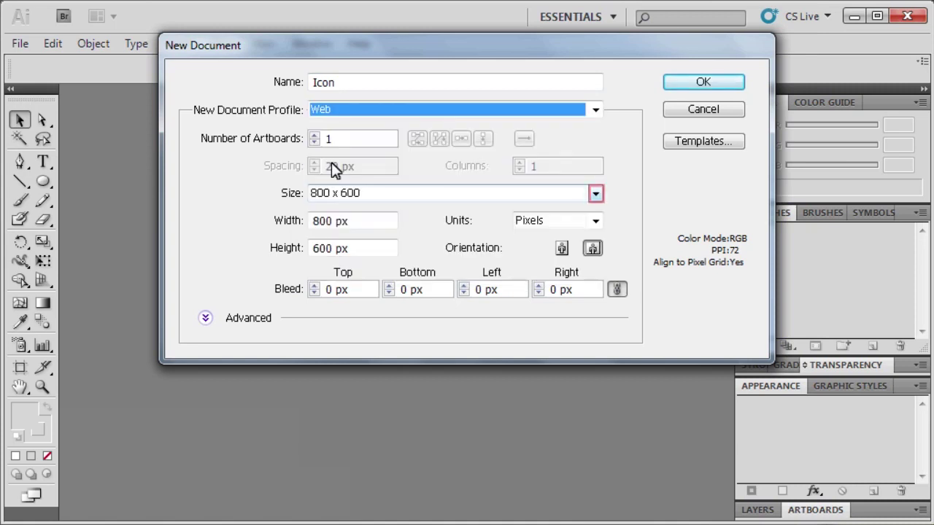
click(595, 194)
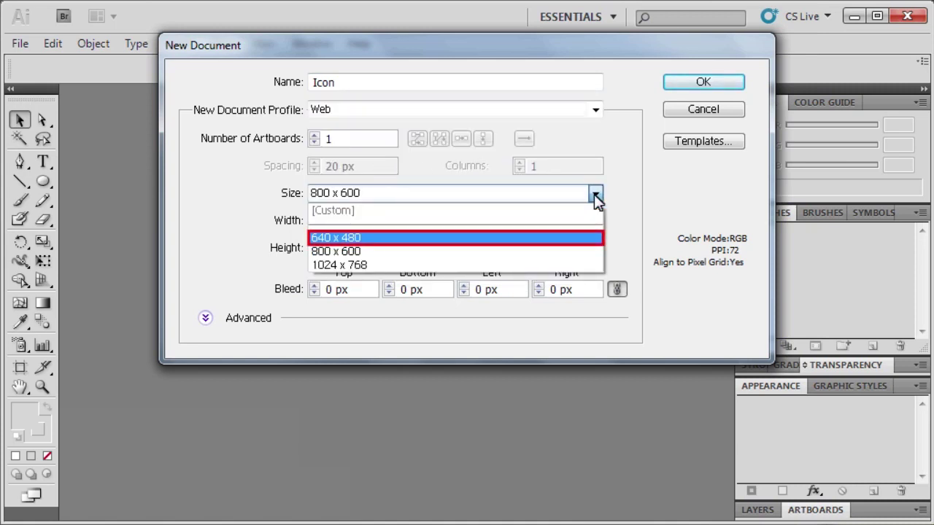
click(342, 240)
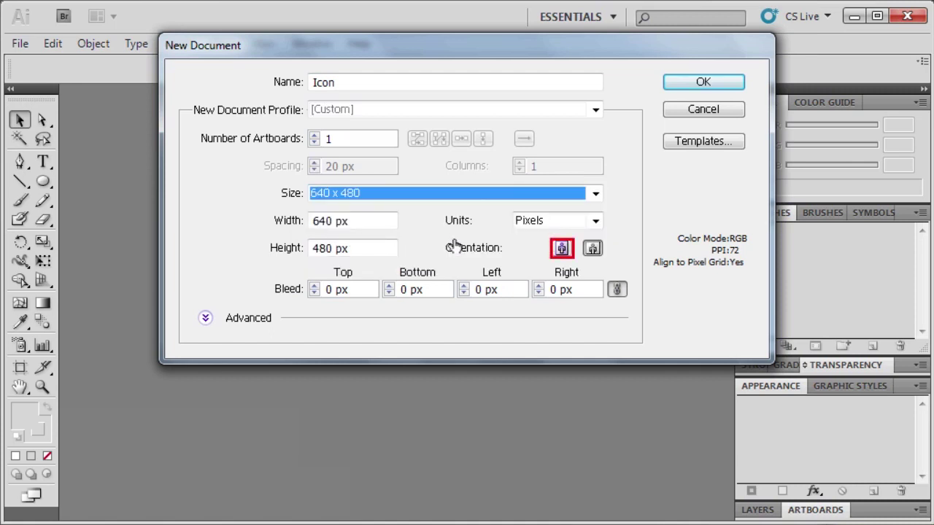
click(562, 248)
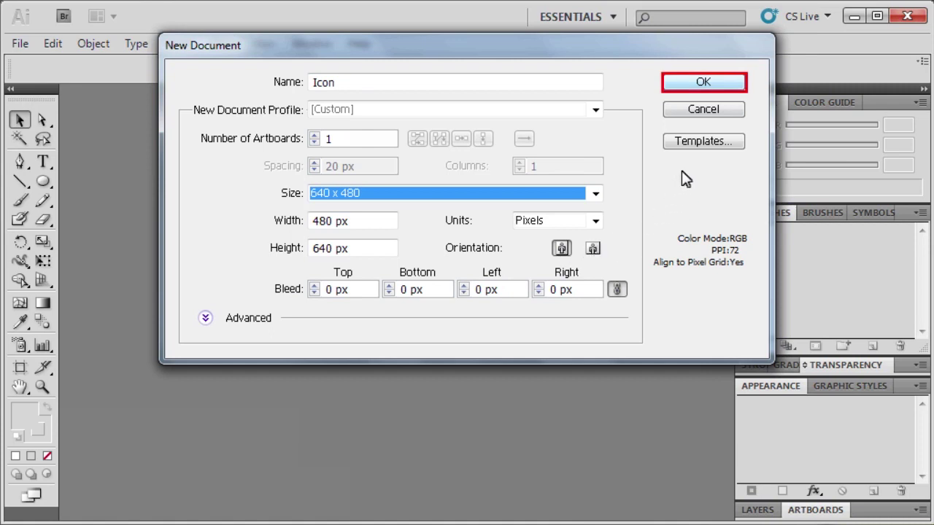
click(697, 82)
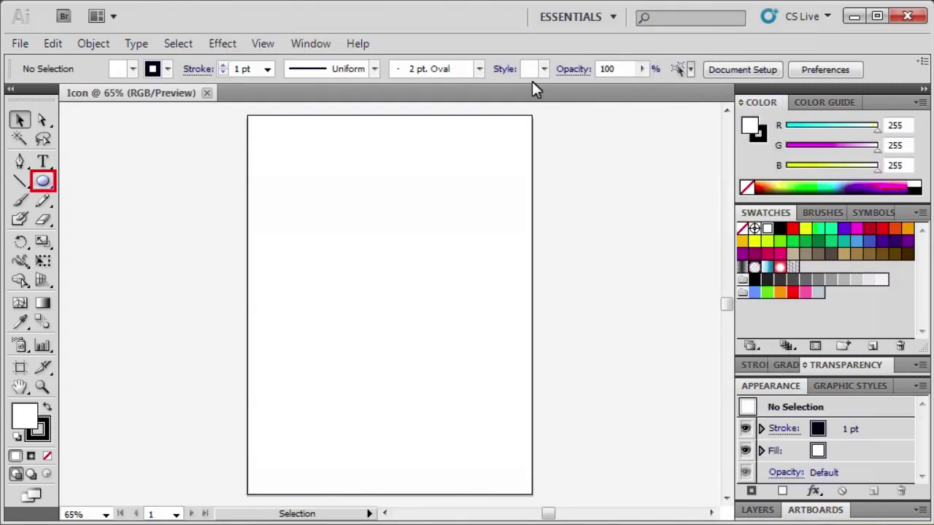
Step: Draw a roughly 309 x 309 px rounded square in the artboard's upper middle with the Rounded Rectangle tool
click(51, 182)
drag(53, 184, 88, 207)
click(87, 203)
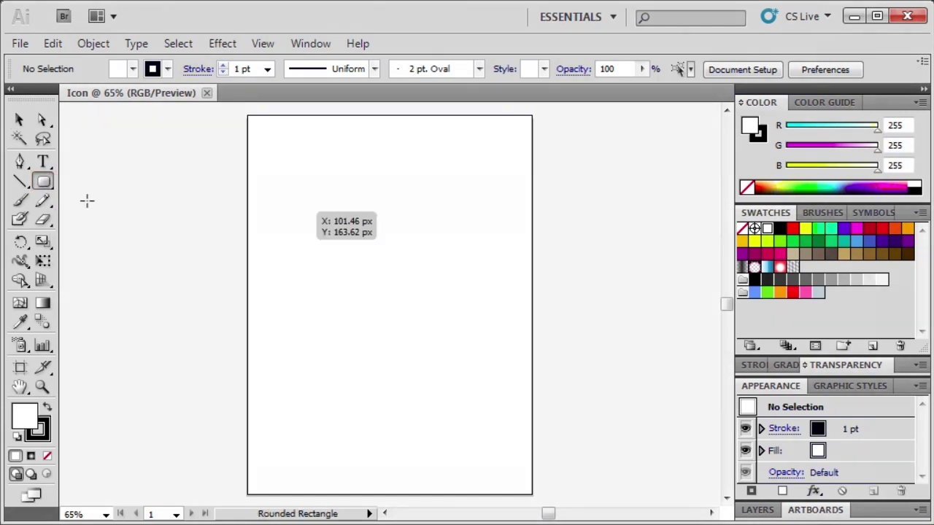
drag(307, 212, 464, 395)
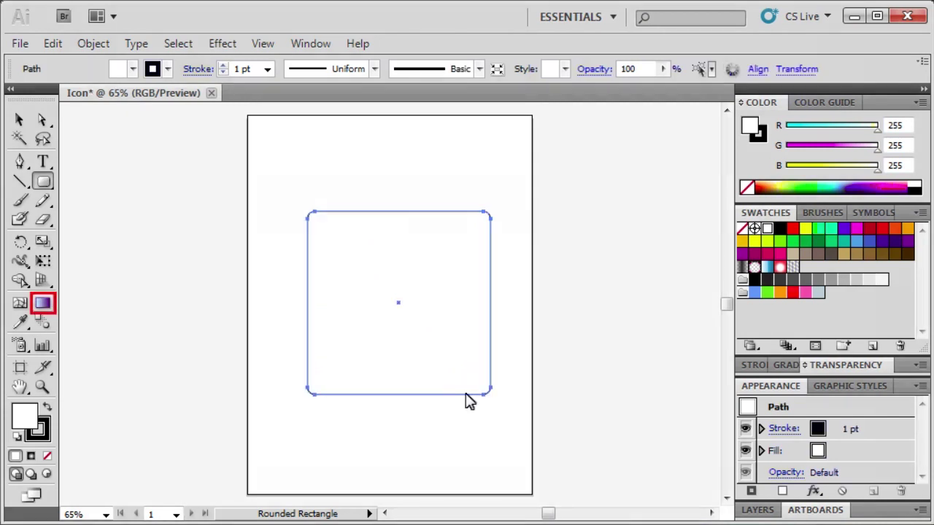
Step: Apply a gradient fill to the rounded square and set its type to Radial
click(43, 305)
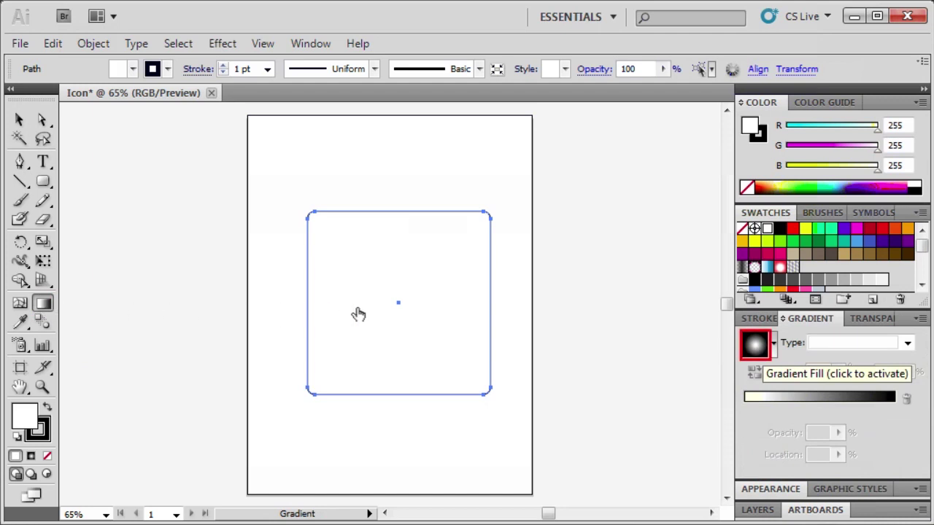
click(753, 348)
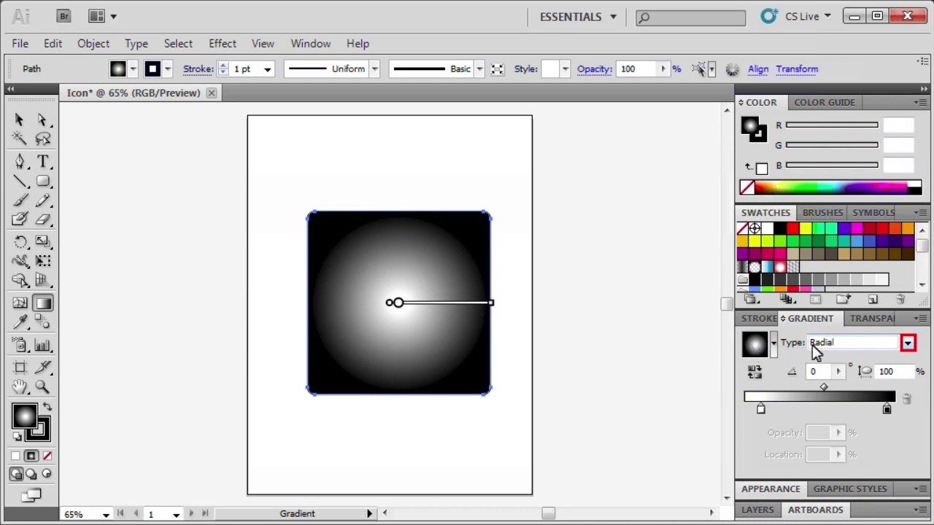
click(909, 346)
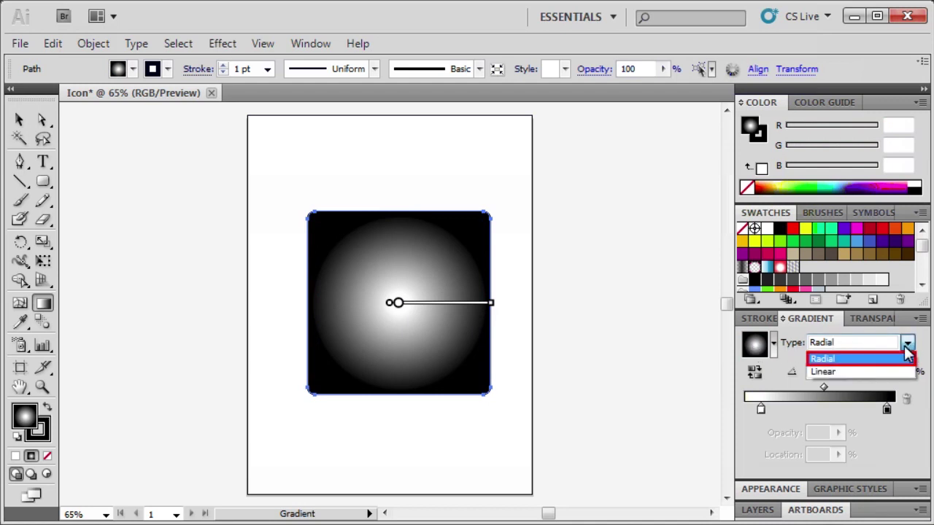
click(831, 360)
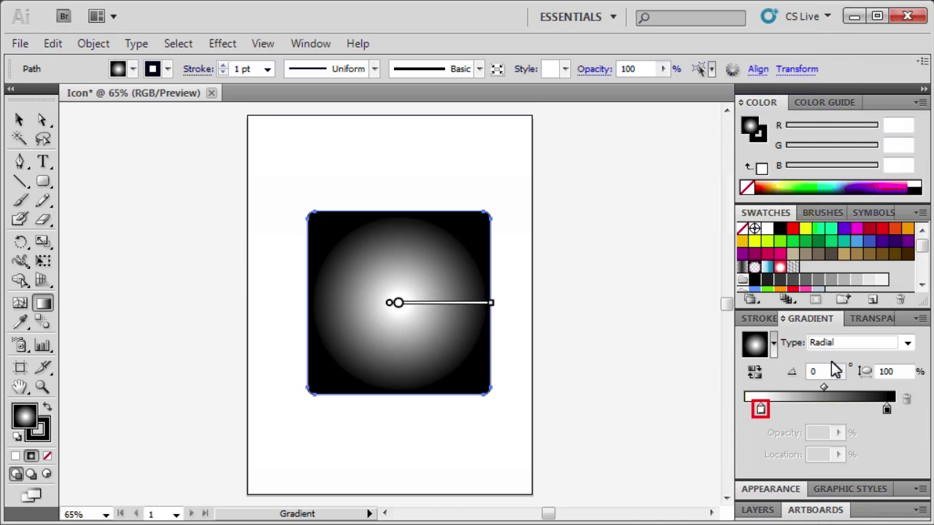
Step: Set the gradient's centre stop to light blue RGB 63, 169, 245
click(761, 409)
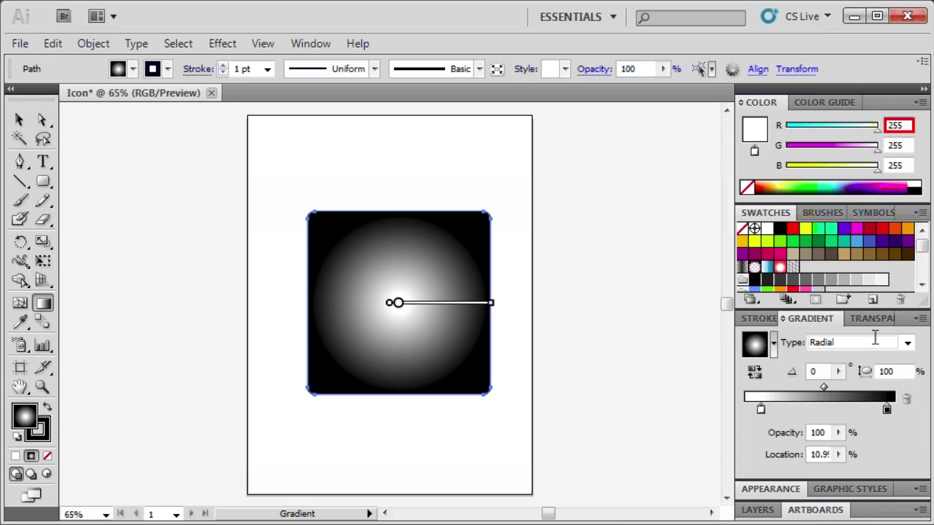
text(6)
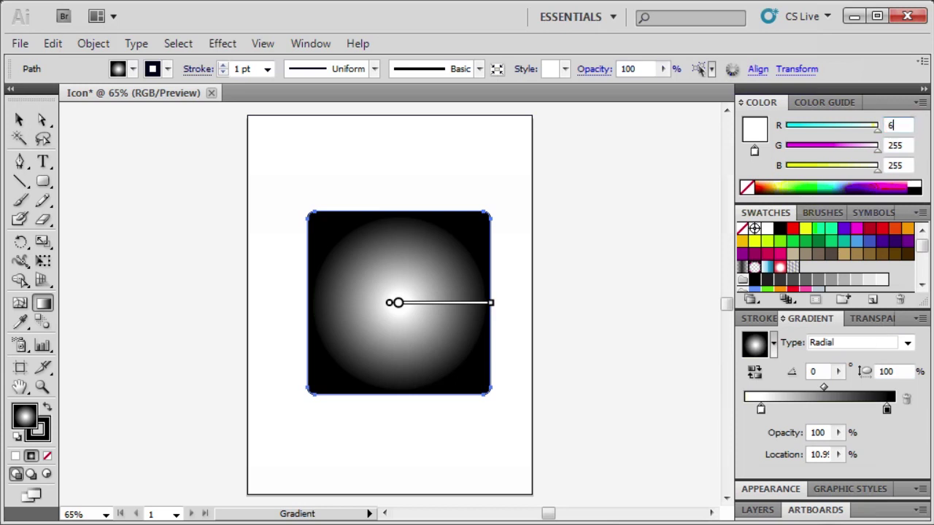
text(3)
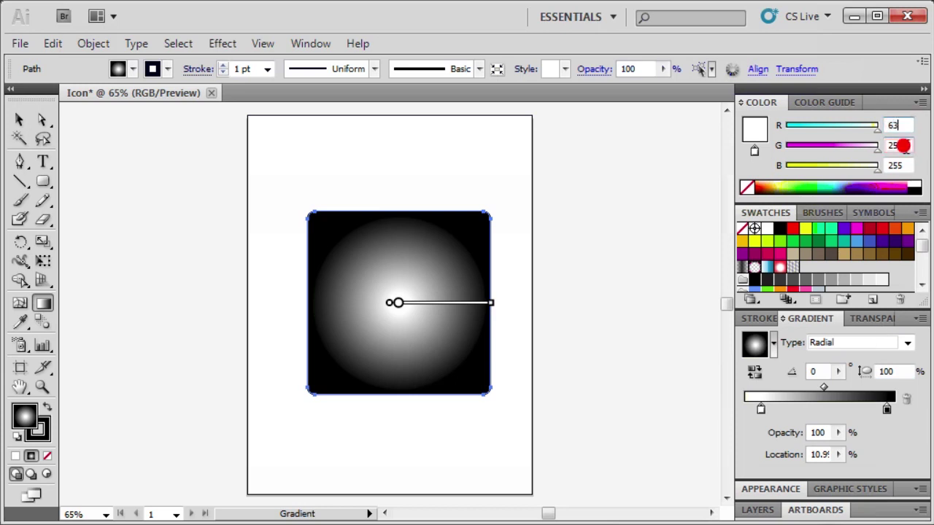
key(Tab)
text(16)
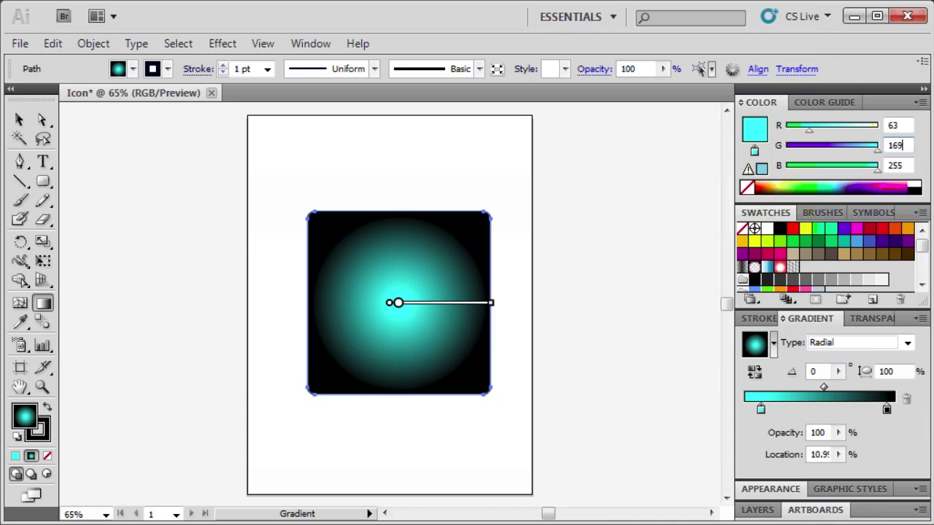
key(Tab)
text(2)
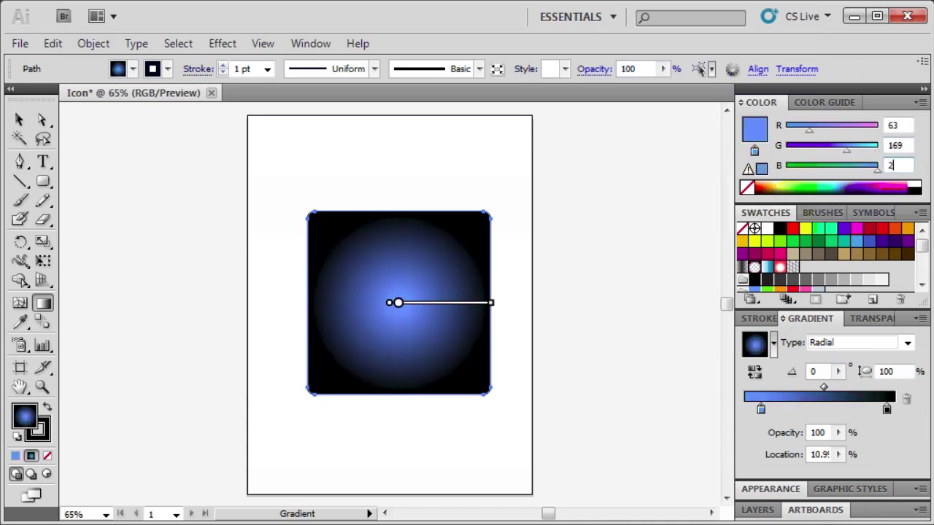
text(45)
key(Return)
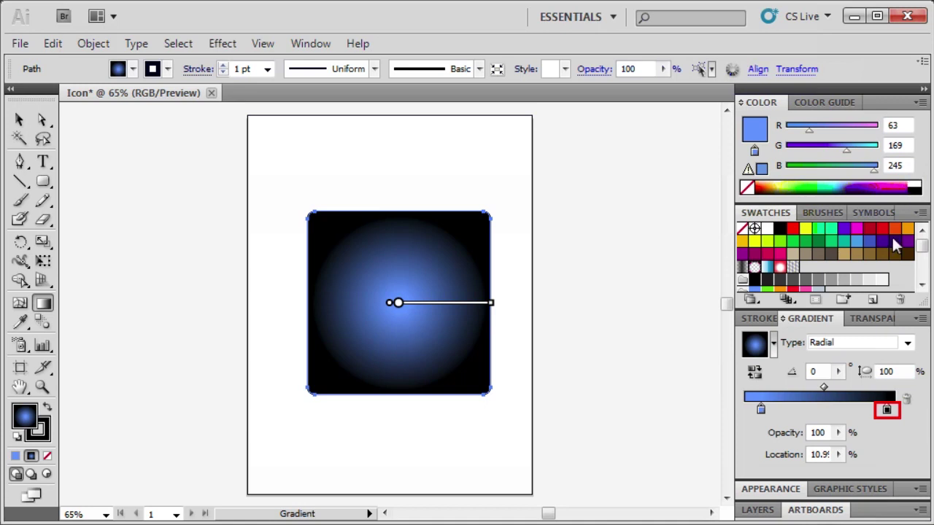
Step: Set the gradient's outer stop to deeper blue RGB 0, 113, 188
click(887, 410)
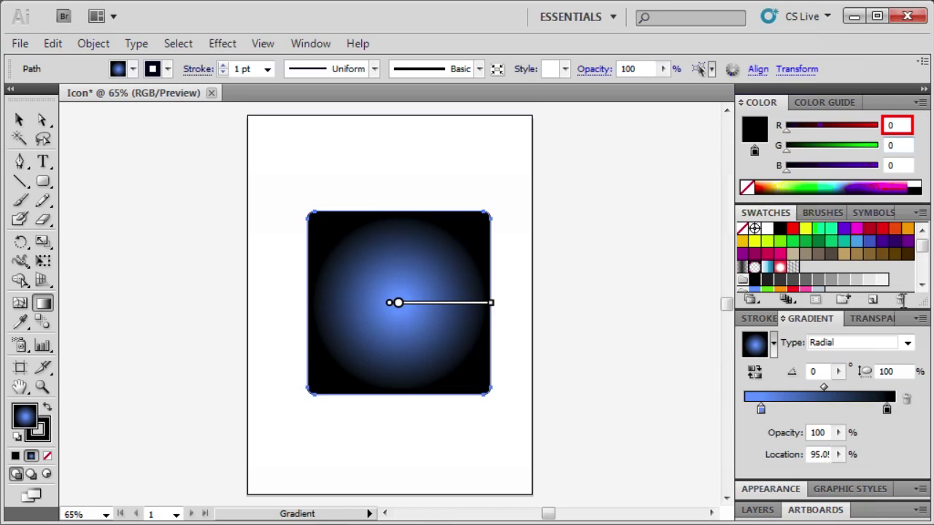
click(898, 146)
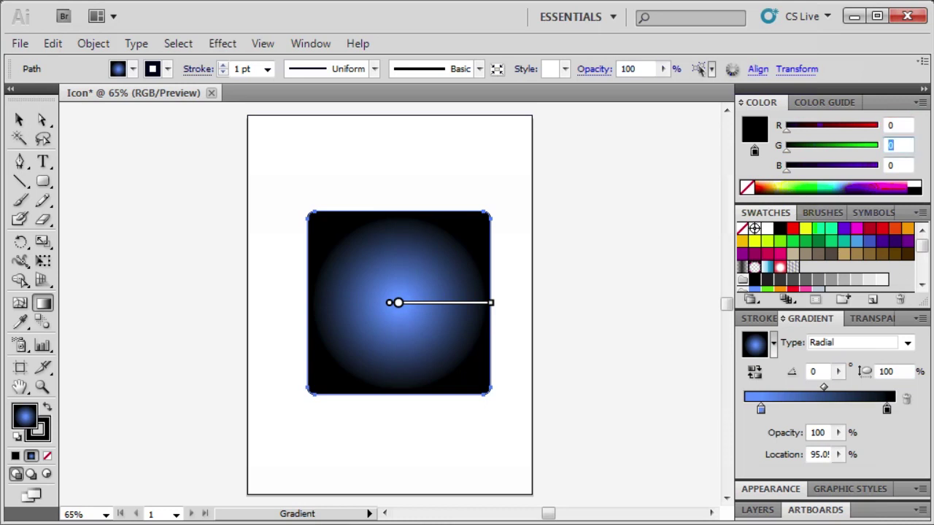
text(113)
key(Tab)
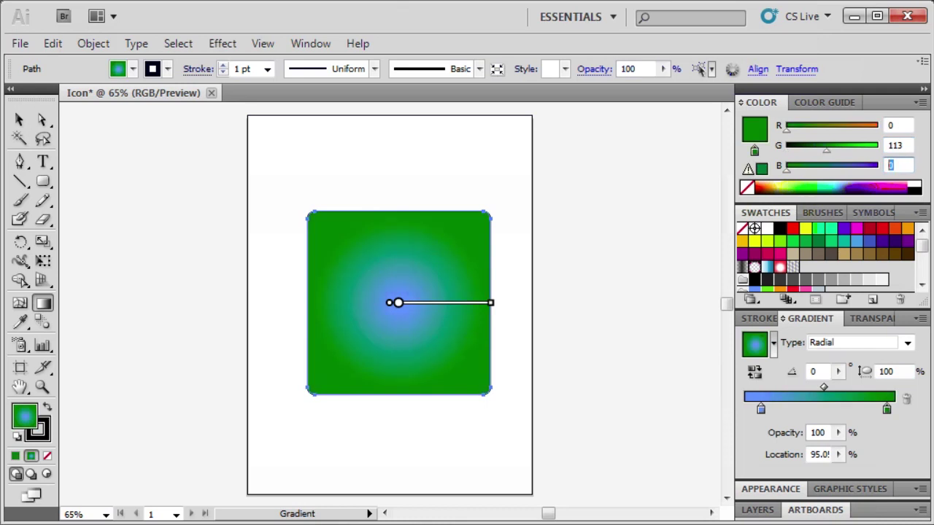
text(188)
key(Return)
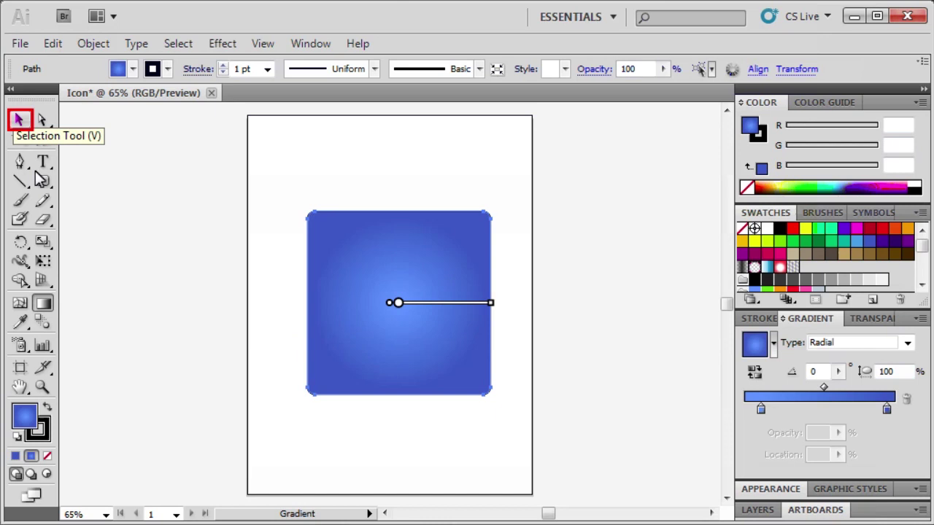
Step: Copy the blue gradient square and use Paste in Front to place the copy over the original
click(22, 119)
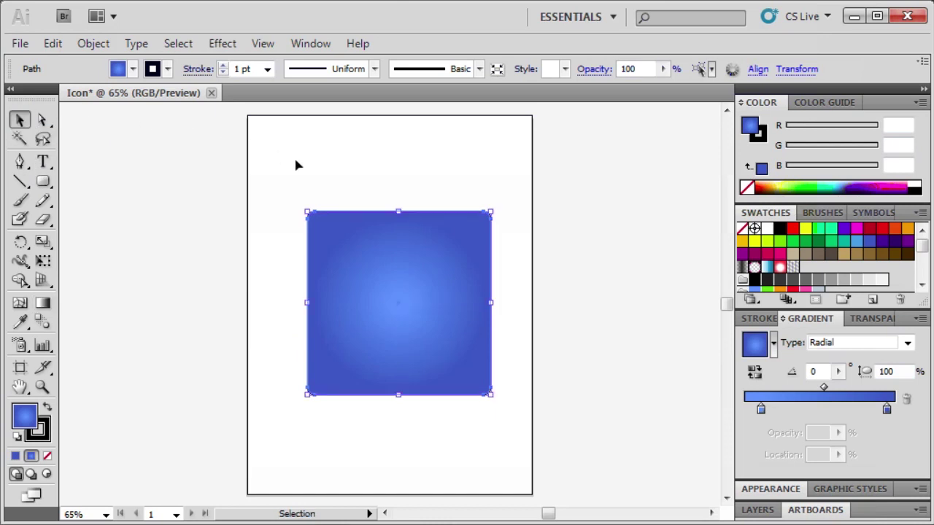
click(407, 325)
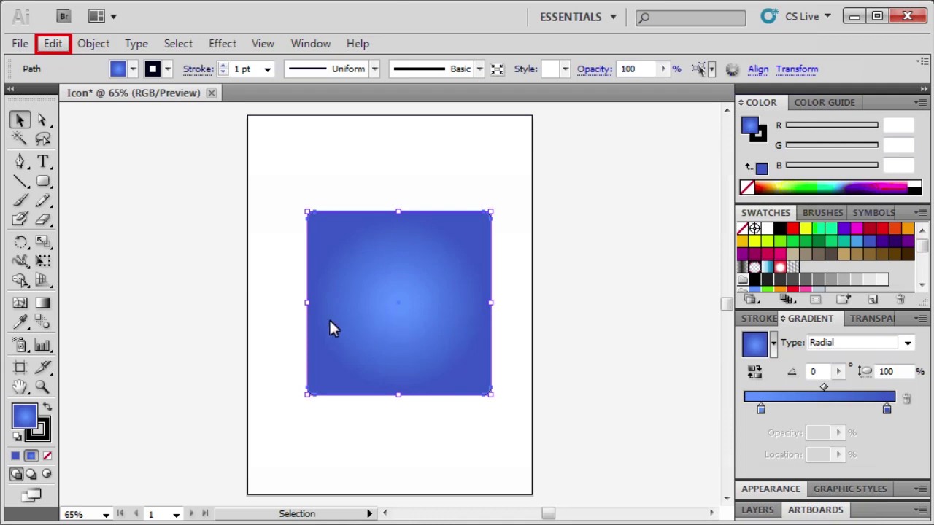
click(65, 42)
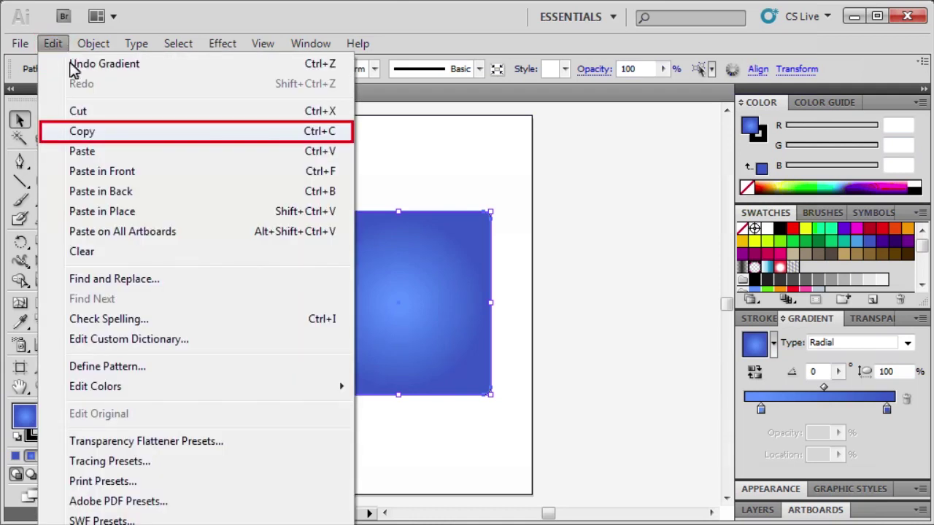
click(73, 131)
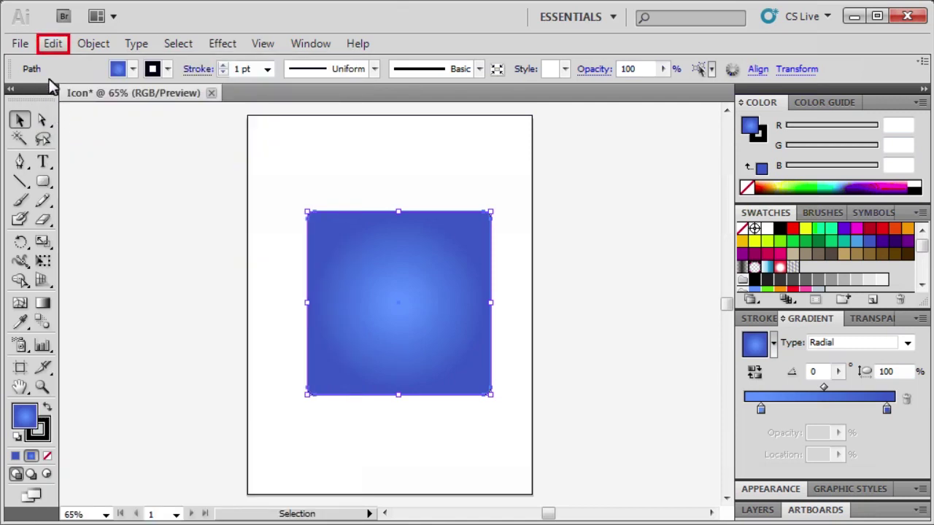
click(51, 45)
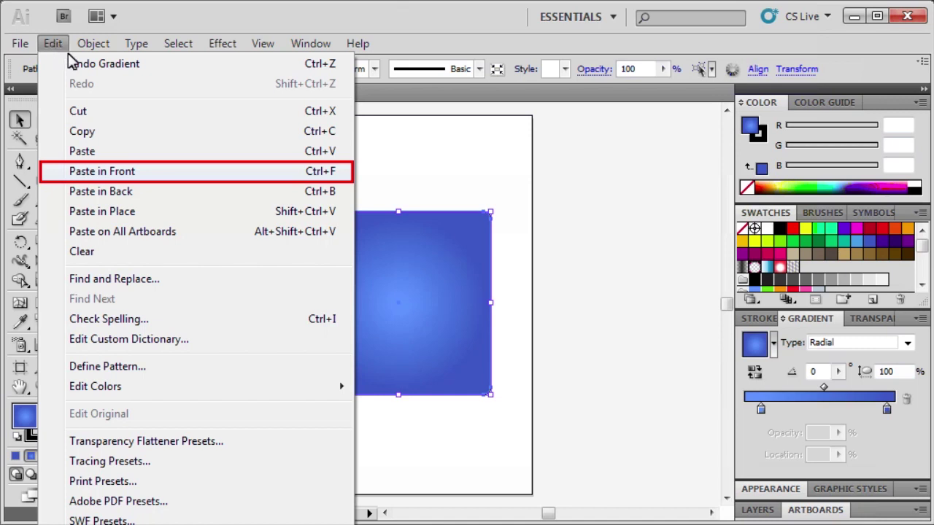
click(87, 172)
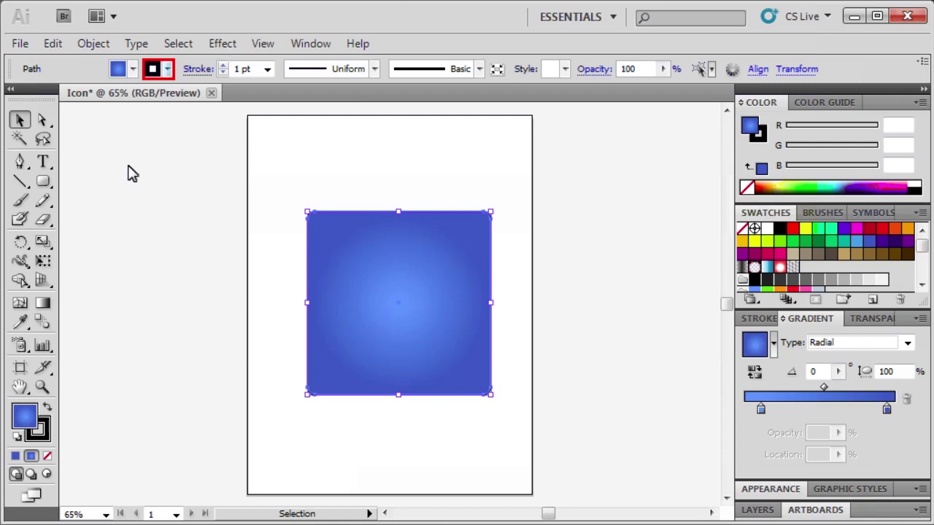
Step: Set the duplicate square's stroke to None
click(167, 70)
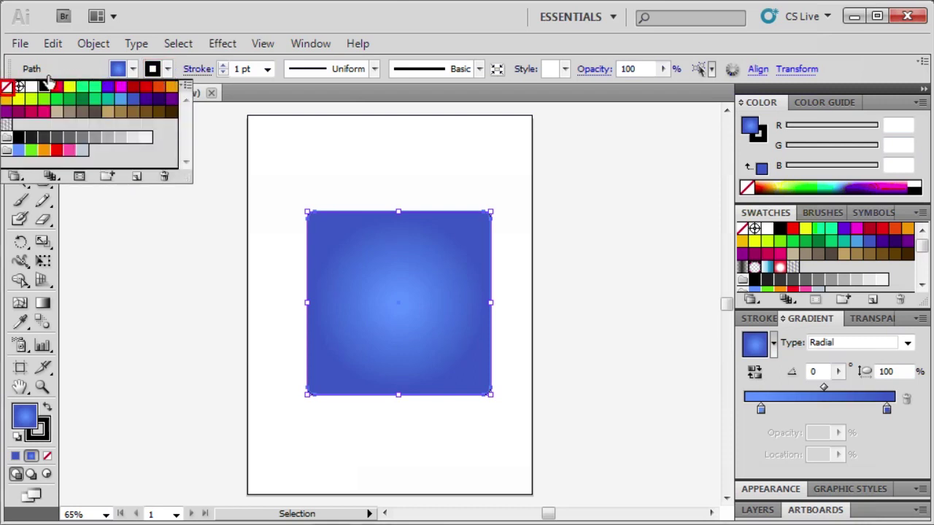
click(7, 87)
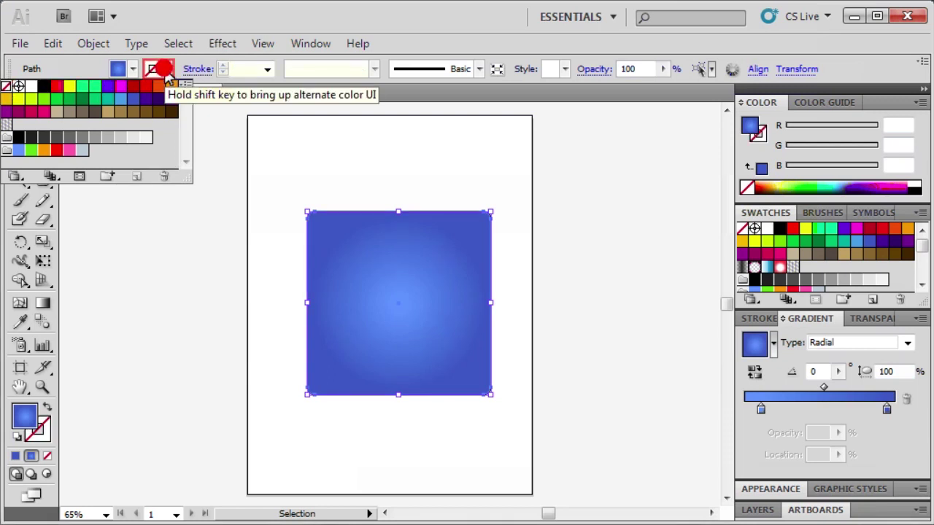
click(166, 69)
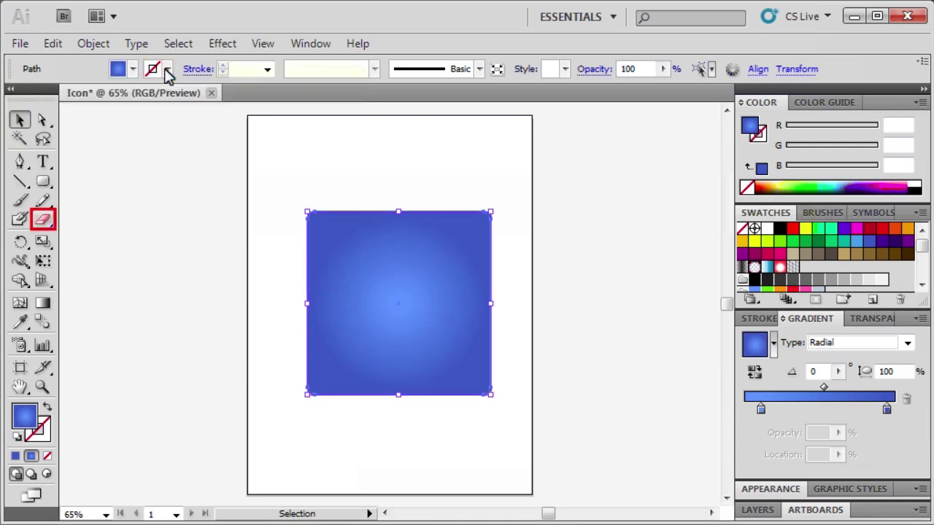
Step: Use the Eraser to cut a wavy line across the duplicate square, splitting it into upper and lower pieces
click(38, 218)
mouse_move(284, 294)
mouse_down()
mouse_move(354, 267)
mouse_move(521, 278)
mouse_up()
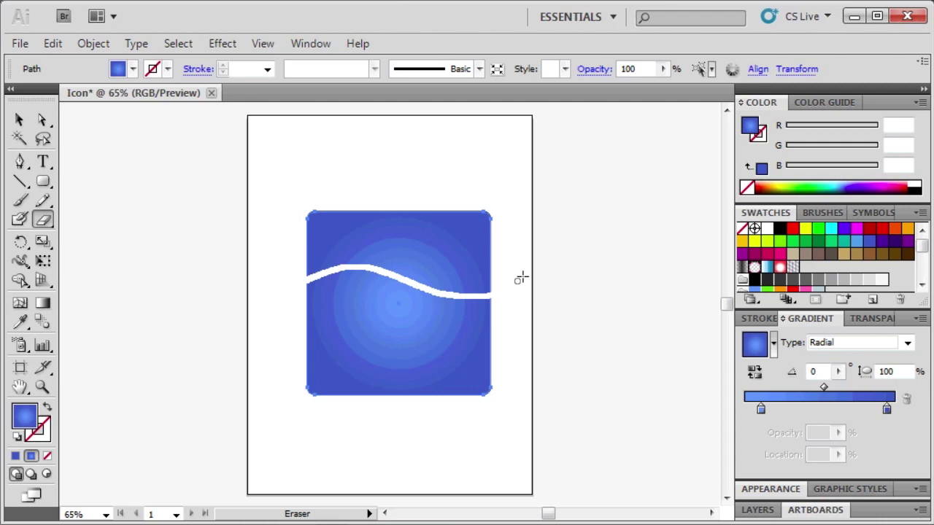
key(v)
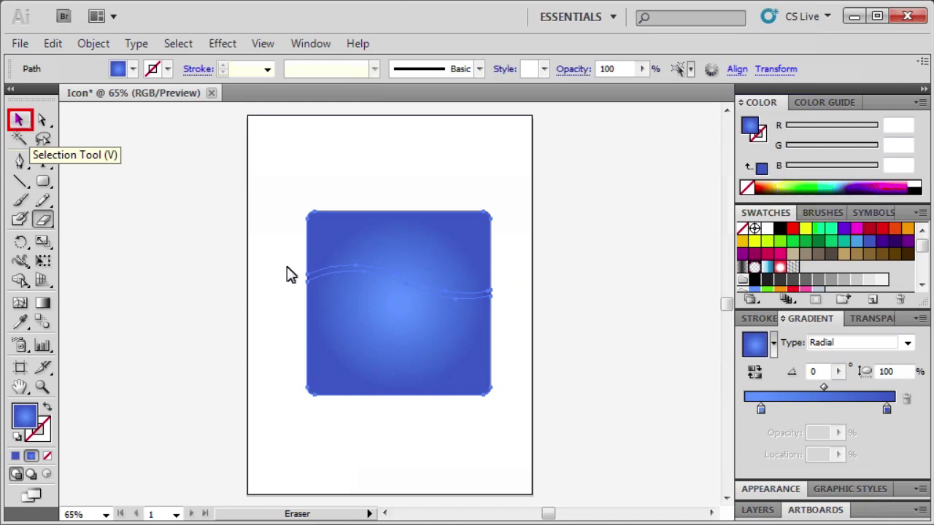
click(25, 123)
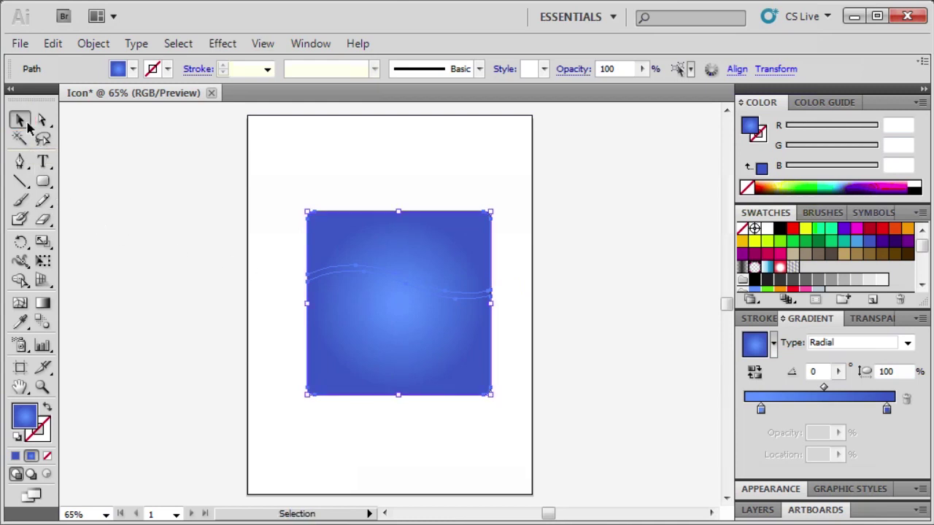
click(282, 290)
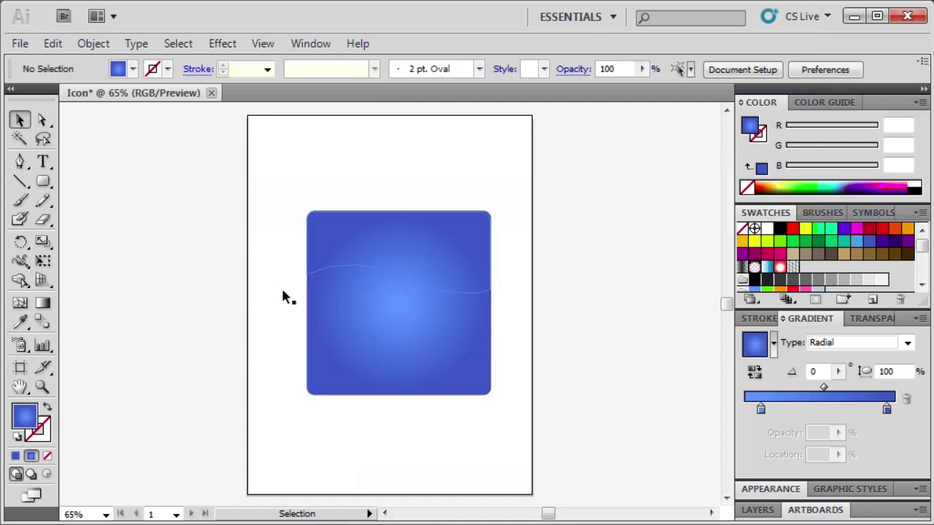
click(401, 252)
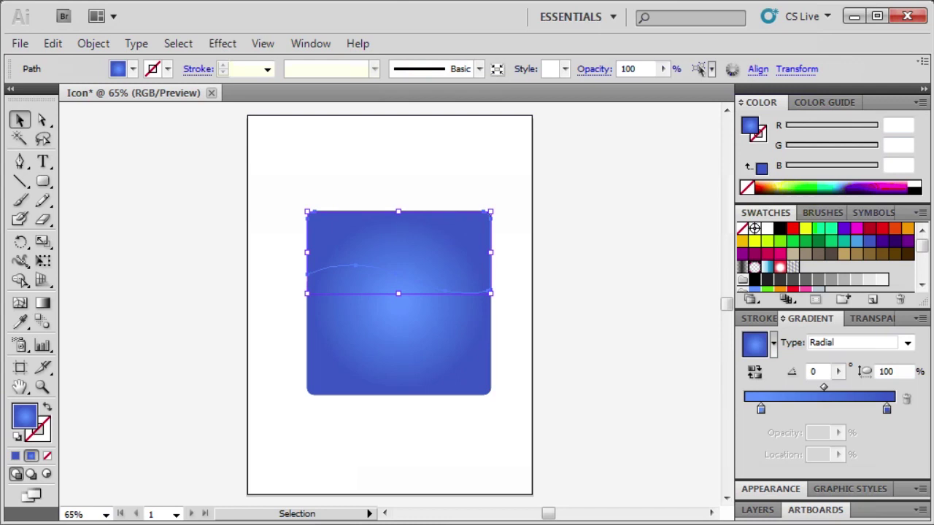
key(ctrl+shift+a)
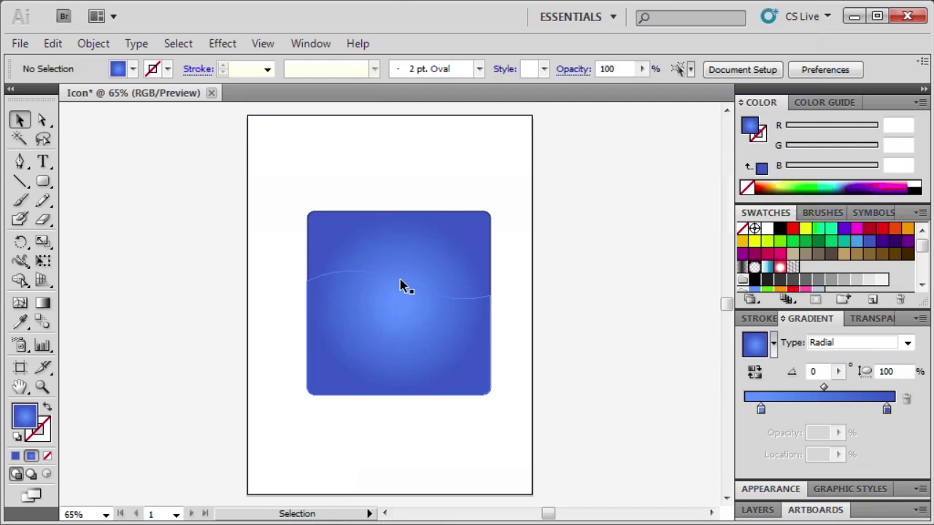
Step: Fill the lower wavy piece with solid blue R32 G100 B168
click(400, 347)
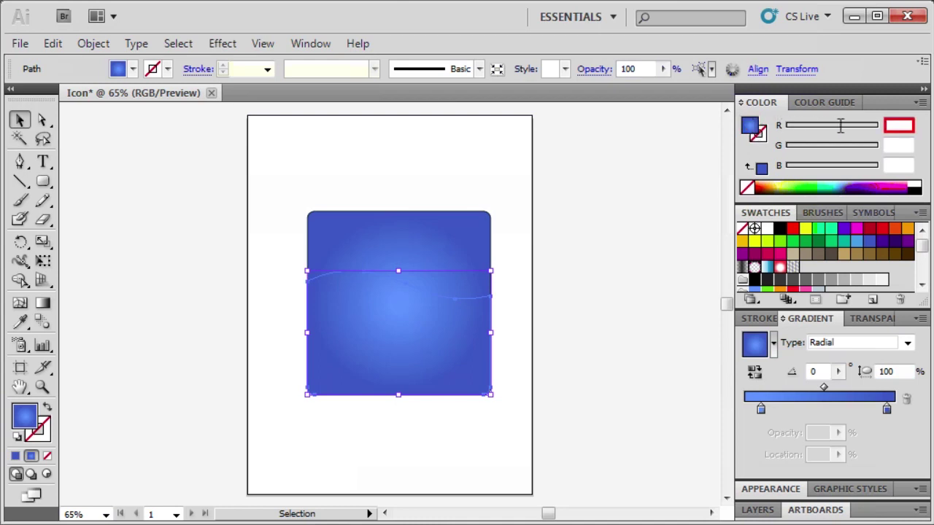
click(898, 125)
text(32)
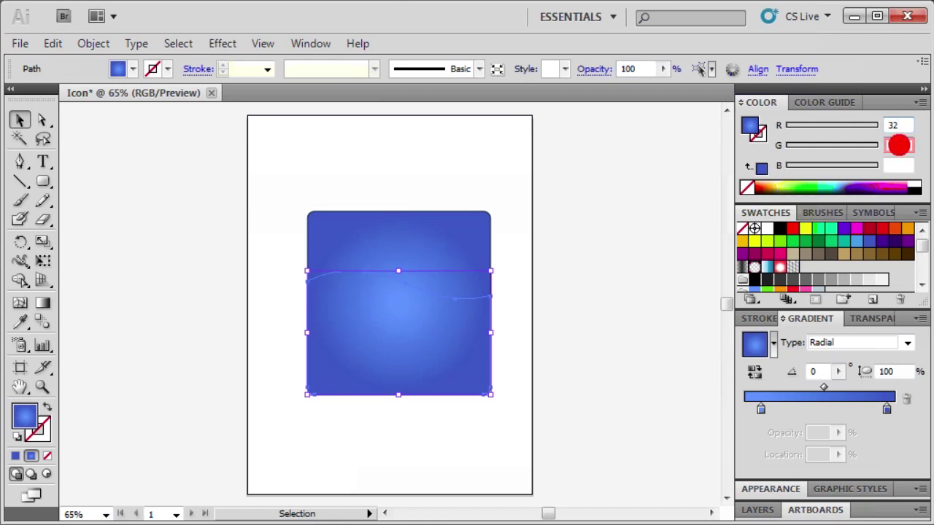
key(Tab)
text(10)
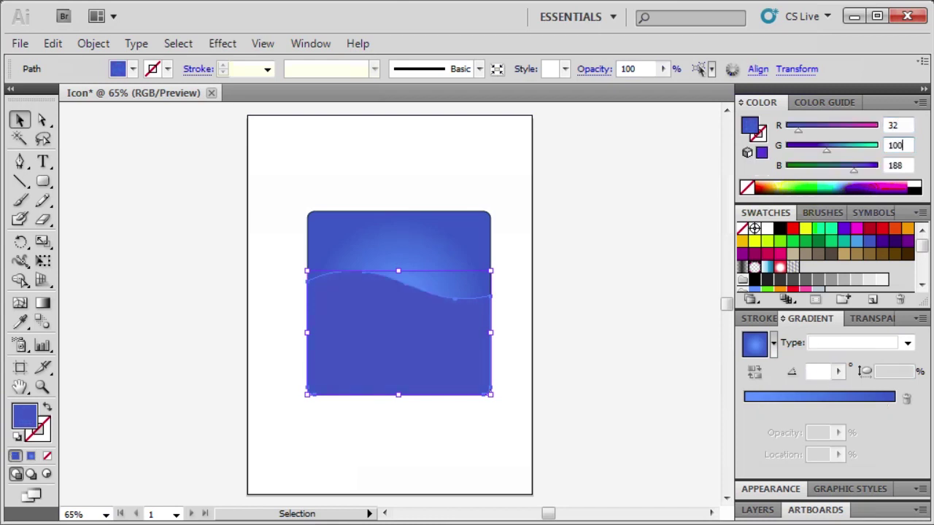
key(Tab)
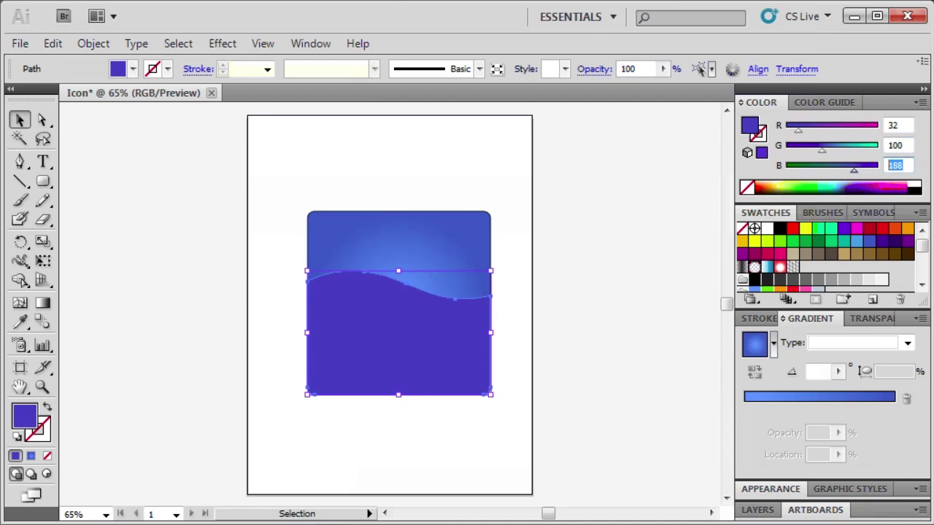
text(16)
key(Return)
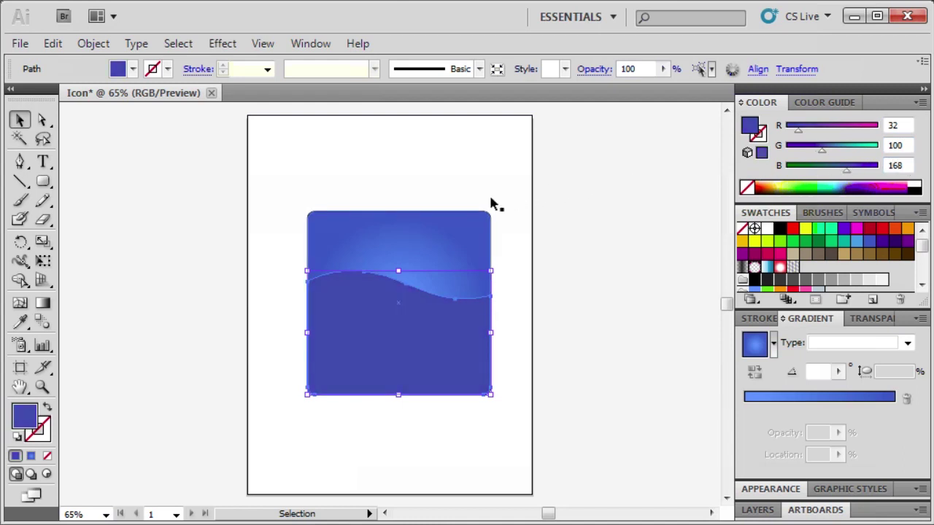
Step: Give the background gradient square a 4 pt stroke coloured R59 G89 B151
click(435, 237)
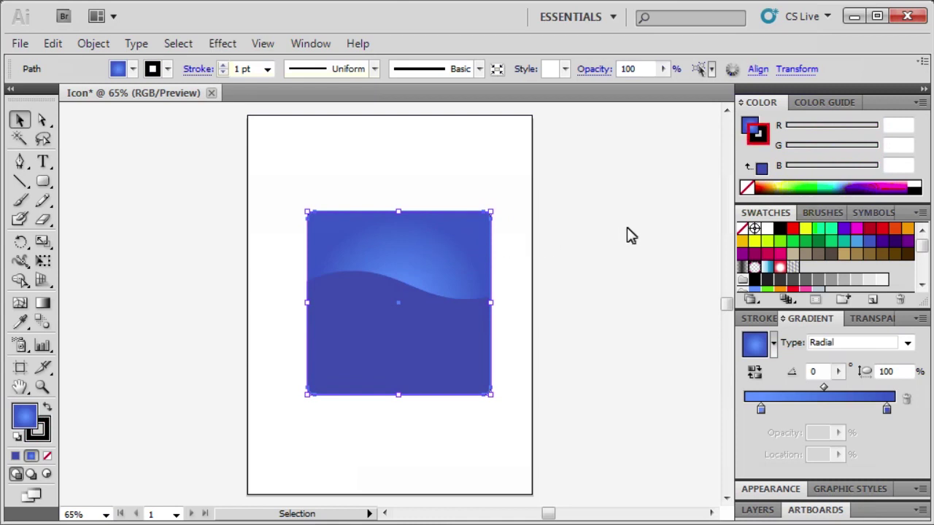
click(759, 134)
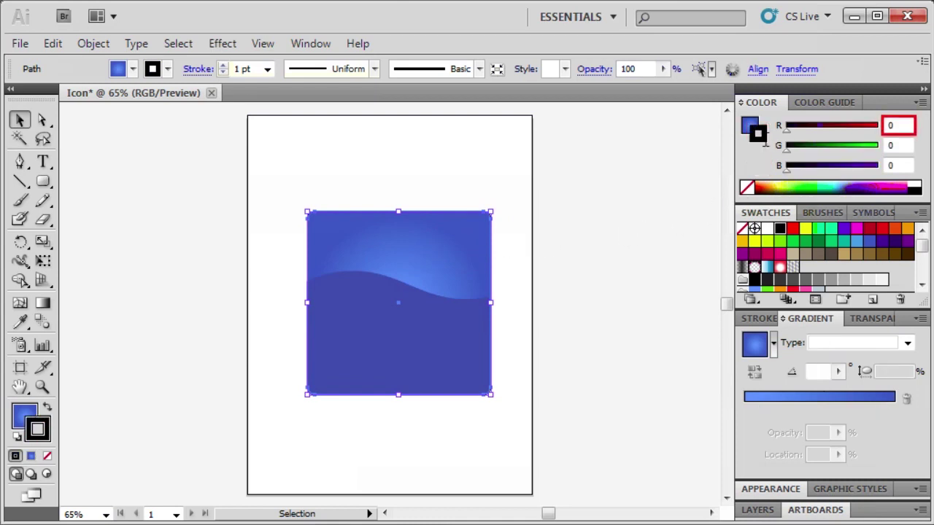
click(902, 125)
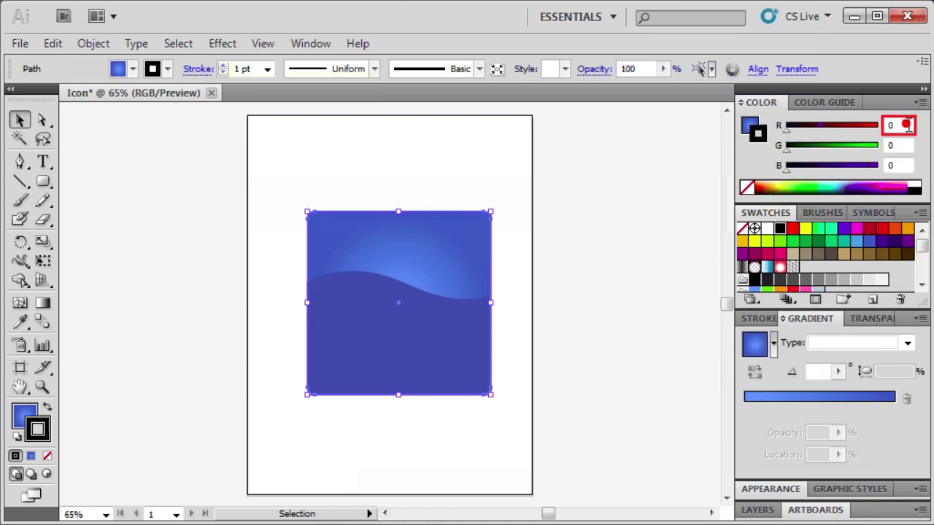
text(59)
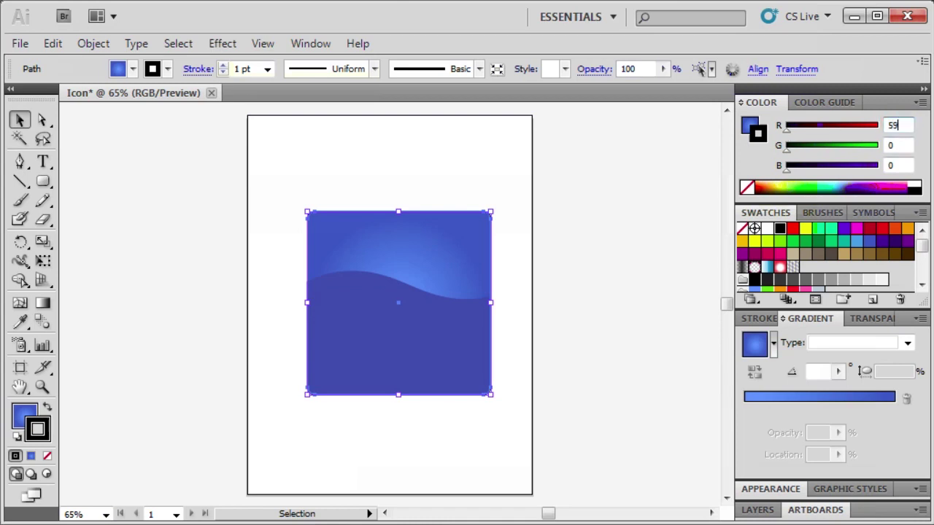
click(899, 145)
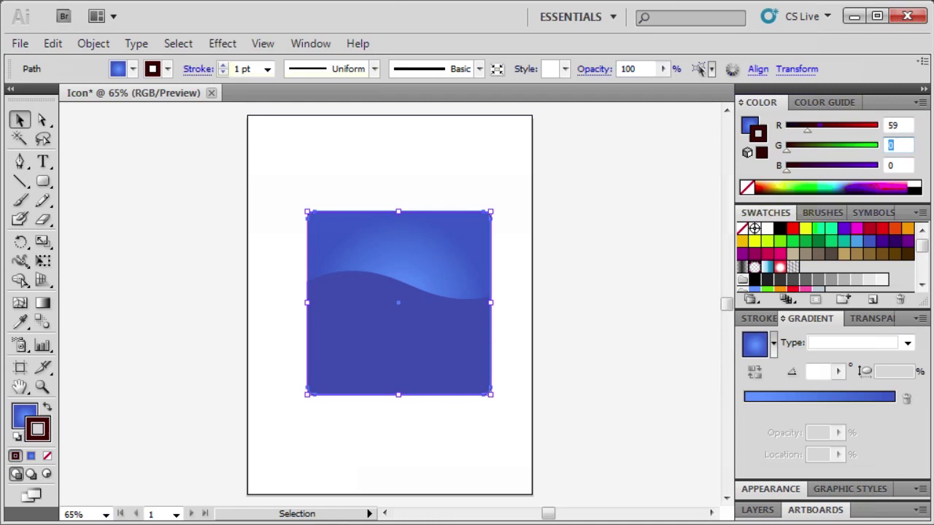
text(89)
key(Tab)
text(151)
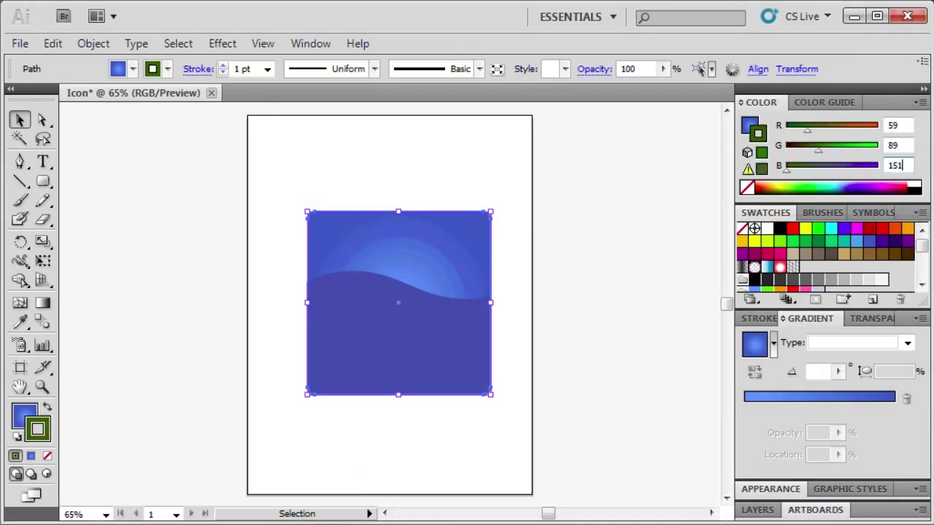
key(Return)
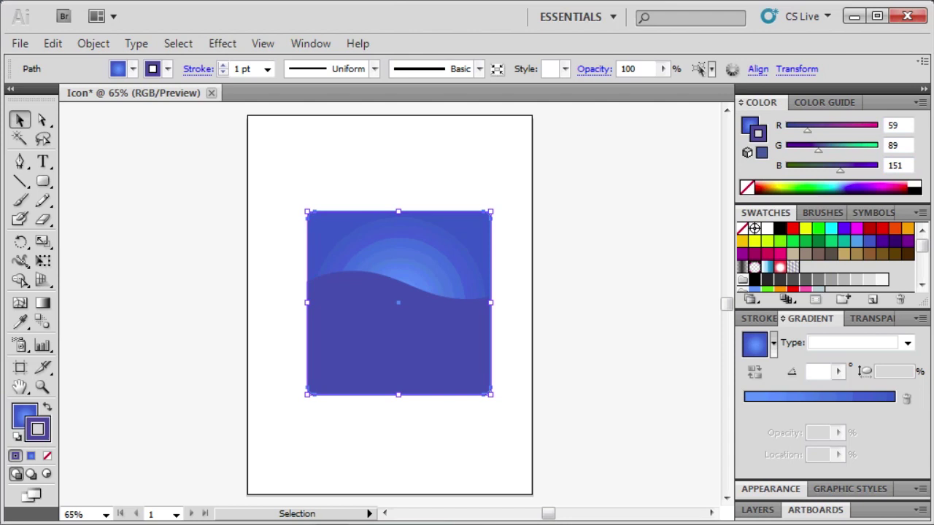
click(267, 69)
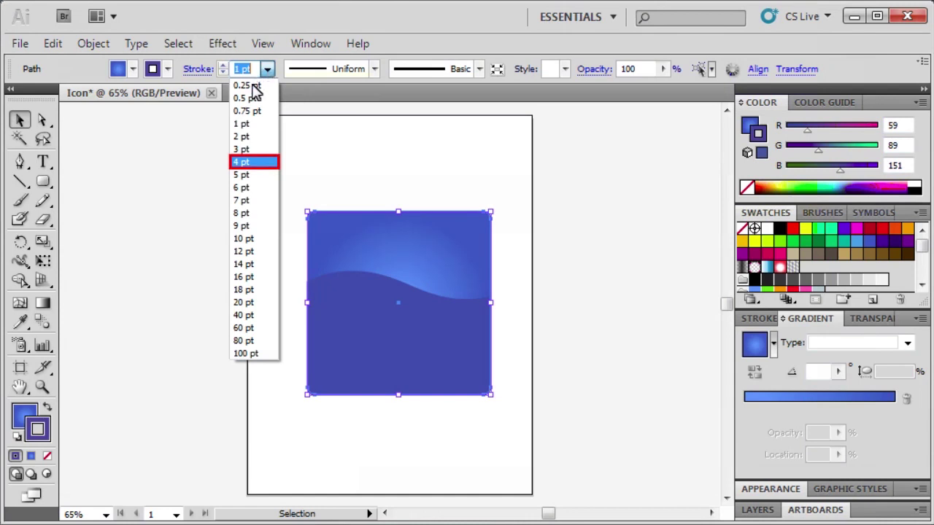
click(244, 163)
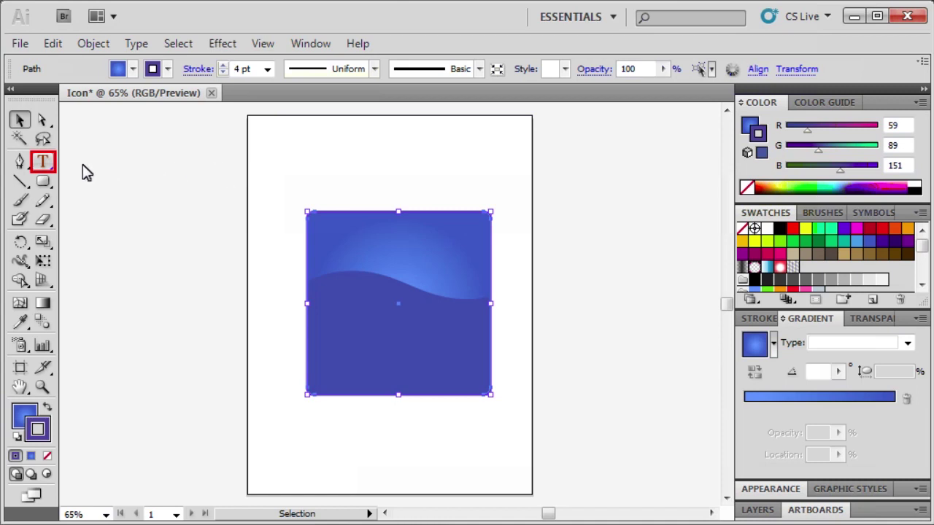
Step: Place a type object for the letter 'f' on the square's light wave area
click(41, 163)
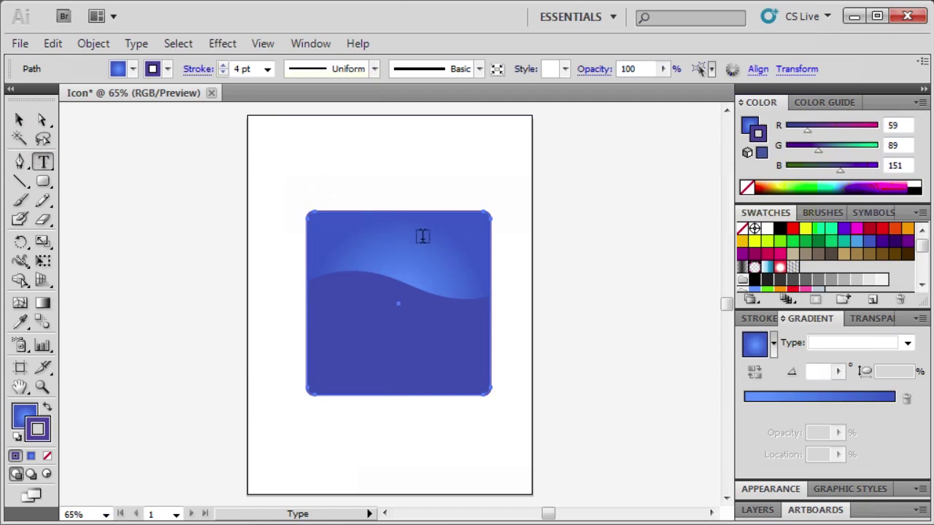
click(435, 275)
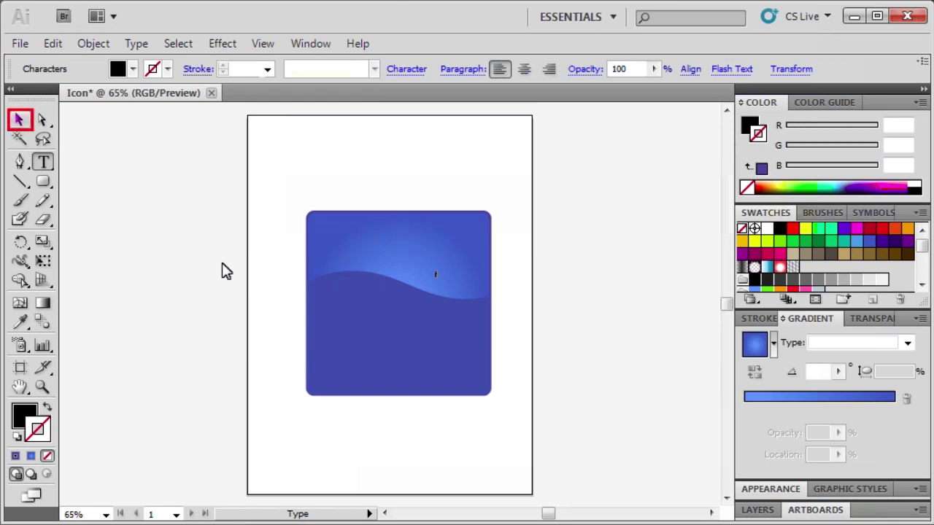
click(19, 119)
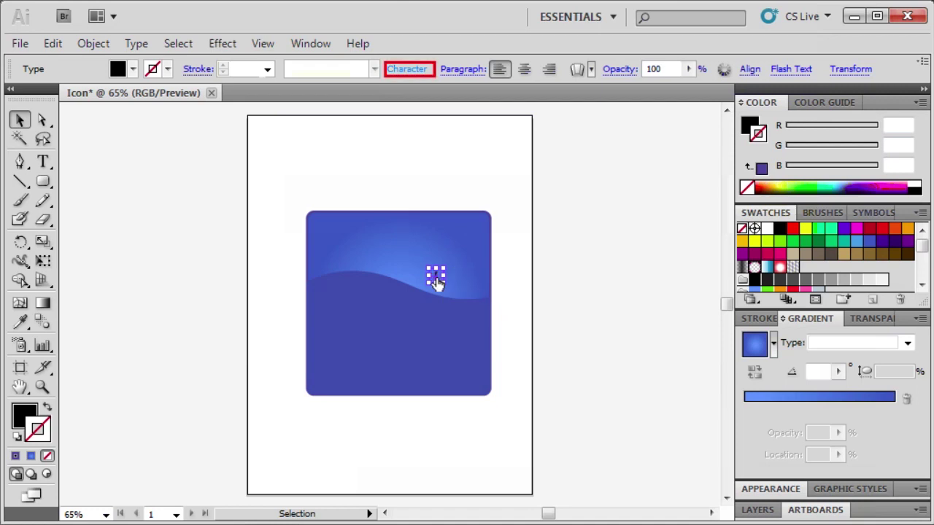
Step: Apply the Lucida Sans font family and a white fill swatch to the small f
click(410, 69)
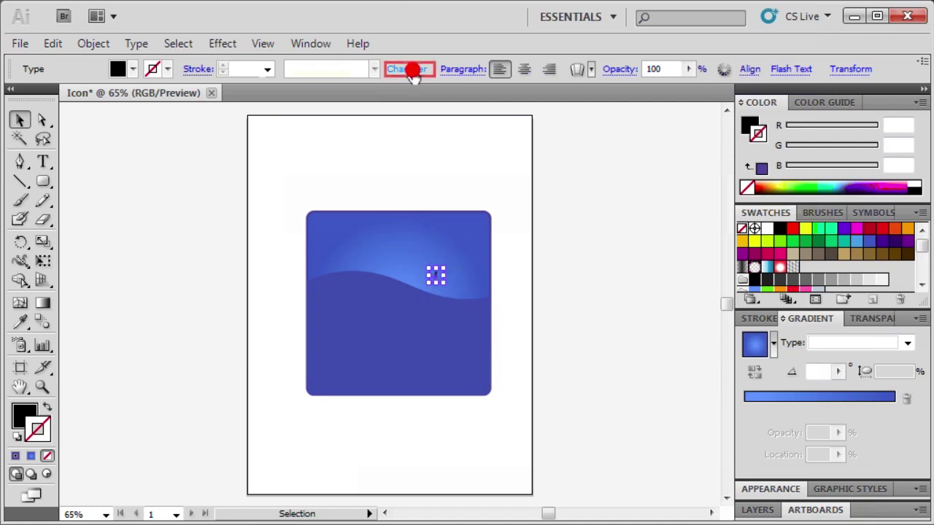
click(408, 90)
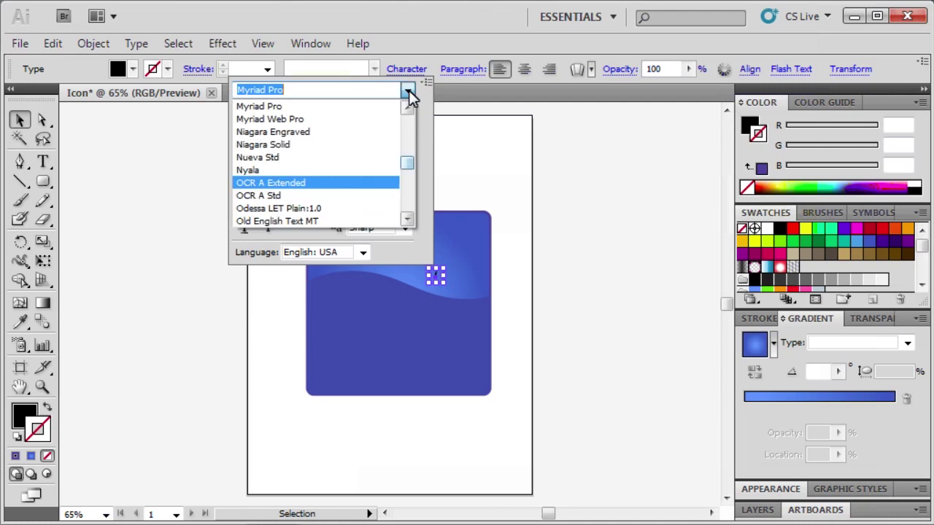
drag(410, 167, 410, 156)
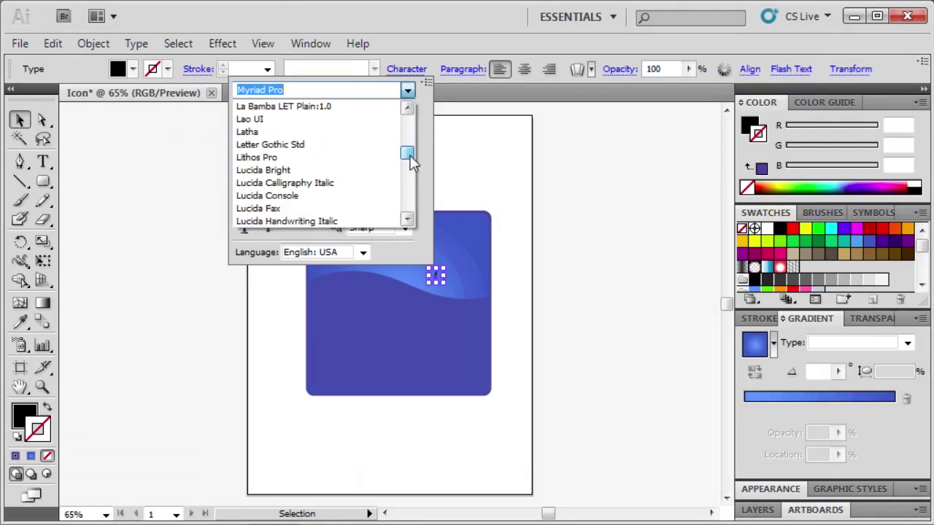
drag(410, 162, 358, 168)
click(281, 144)
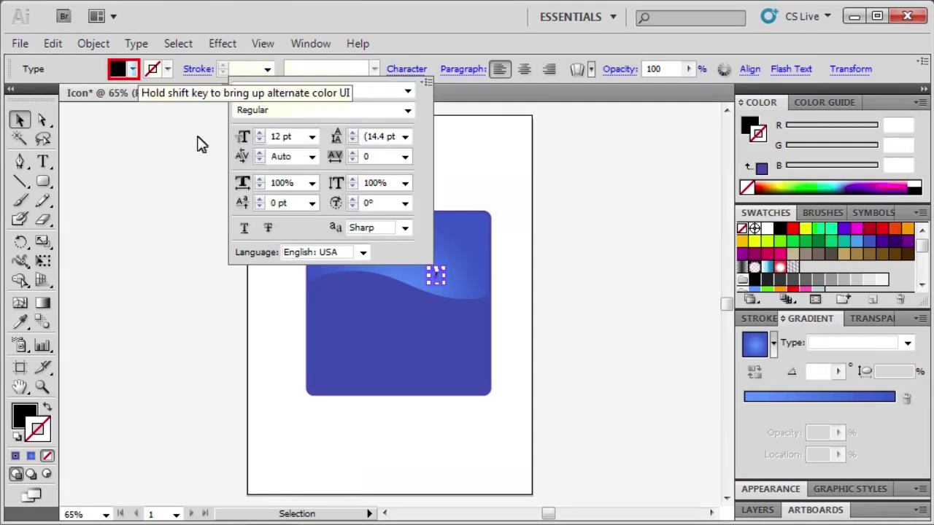
click(133, 69)
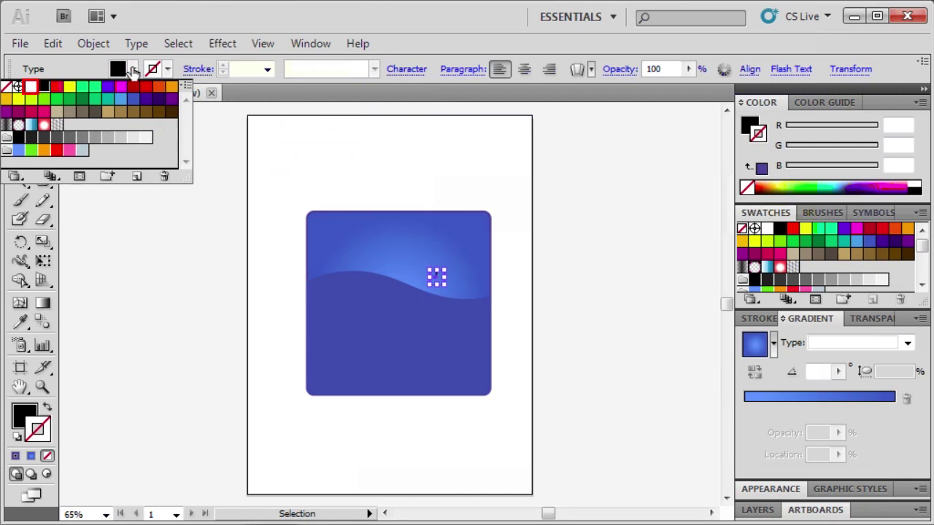
click(33, 88)
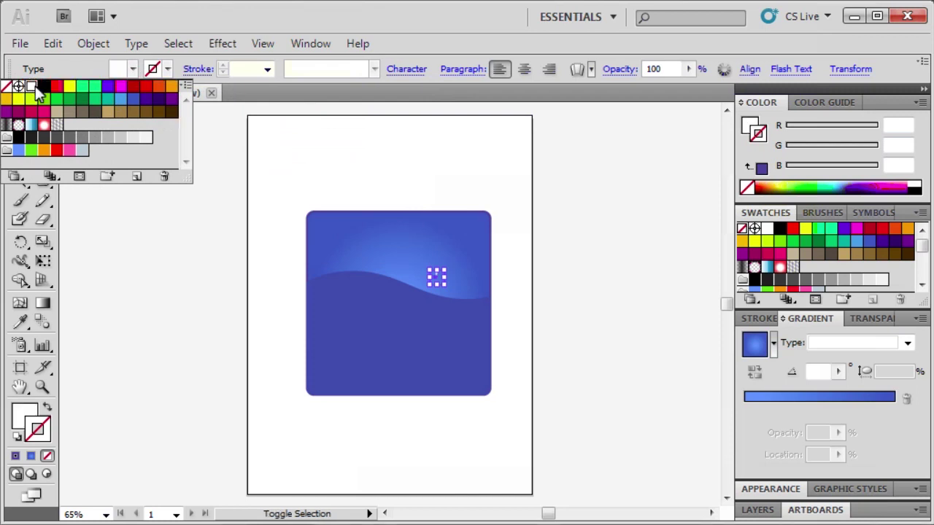
Step: Scale the letter f up greatly by dragging its bounding-box corner
click(154, 232)
drag(445, 285, 473, 327)
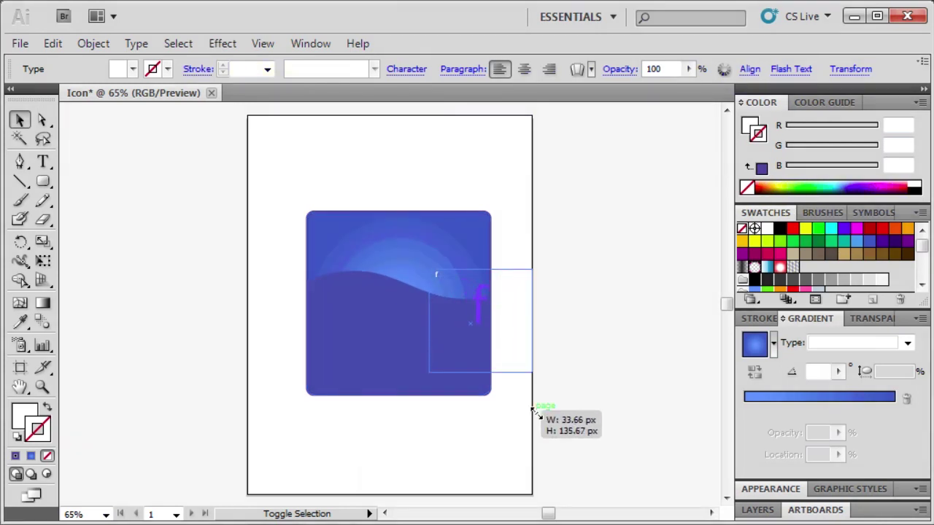
drag(473, 326, 655, 521)
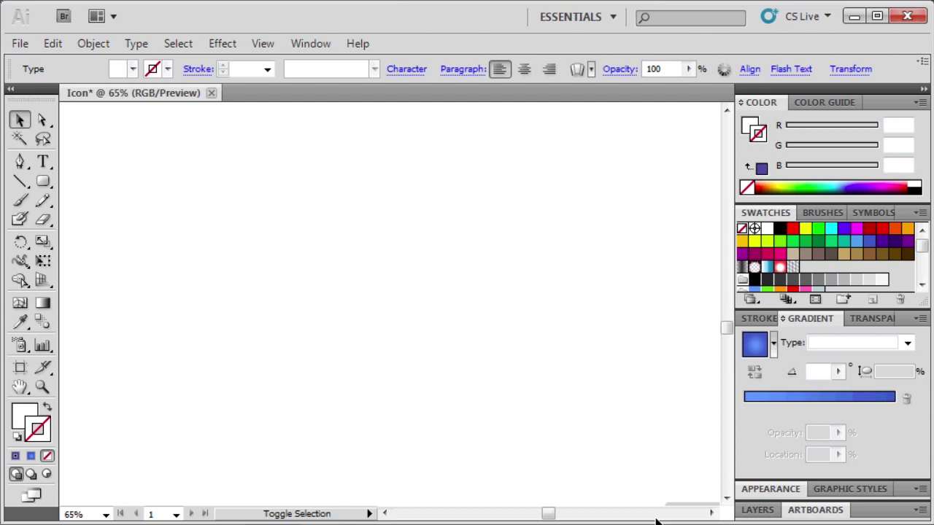
drag(656, 521, 676, 509)
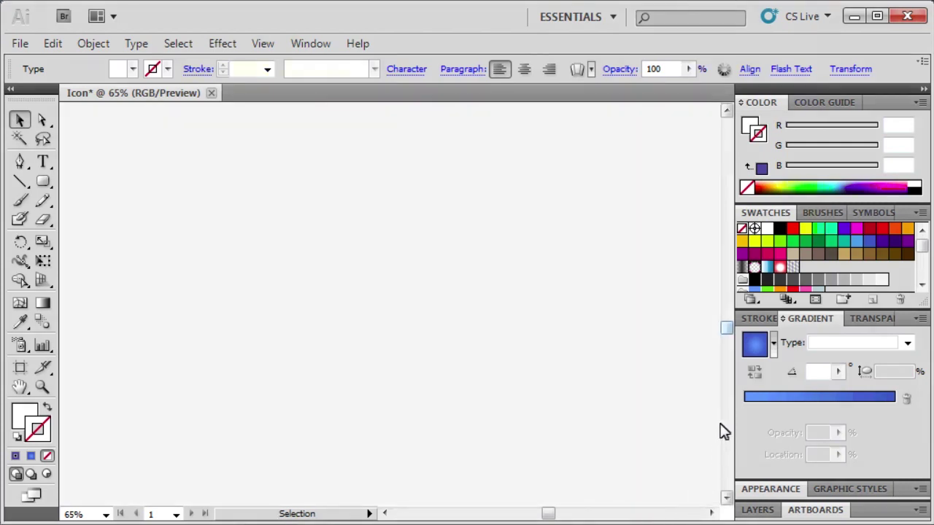
drag(728, 329, 740, 318)
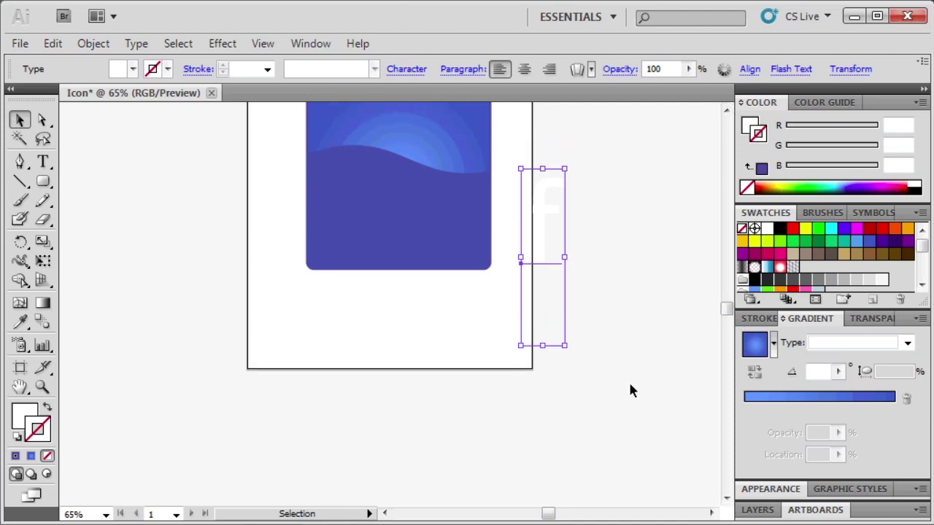
drag(628, 380, 655, 434)
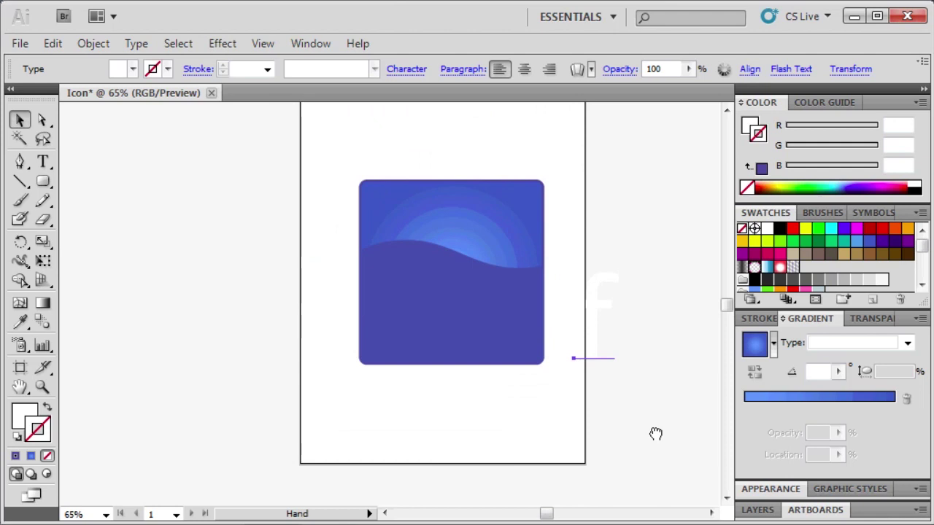
Step: Place the enlarged f on the square's right side, resizing it to span nearly its full height
drag(574, 306, 502, 242)
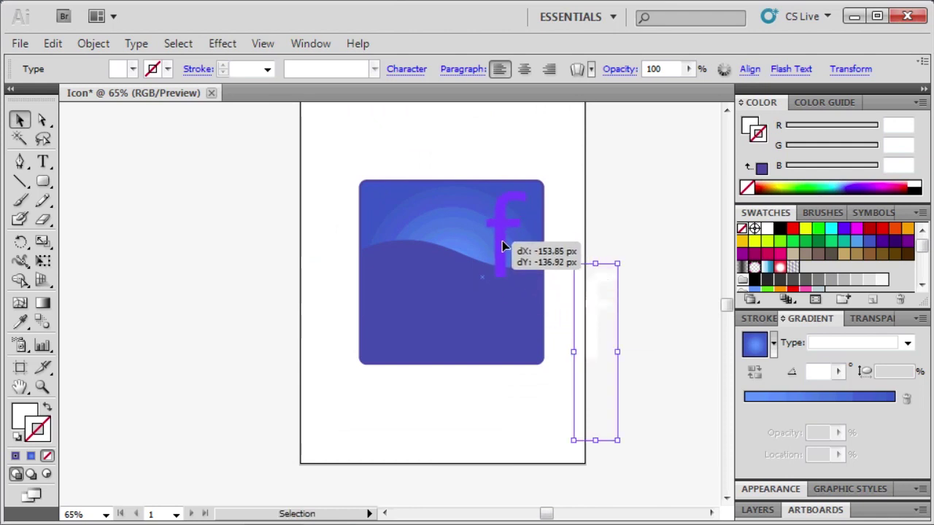
drag(502, 240, 502, 242)
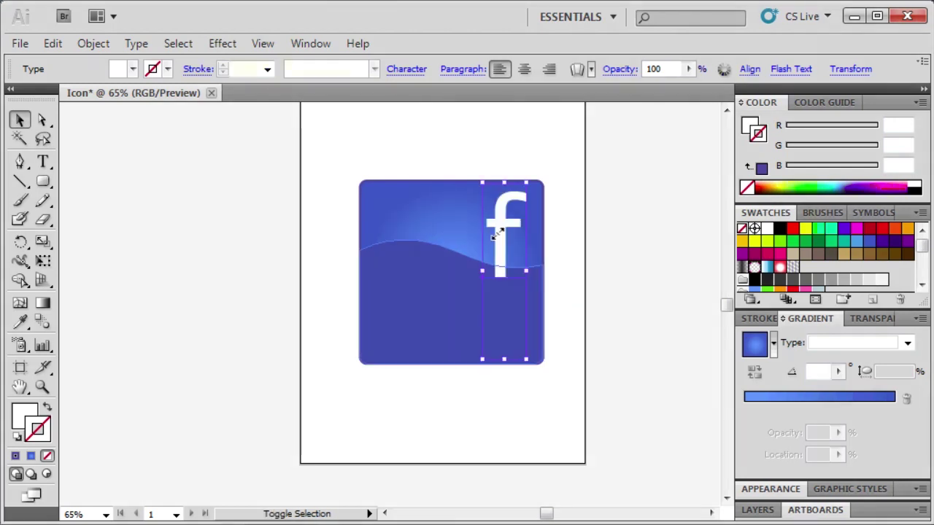
drag(482, 360, 341, 460)
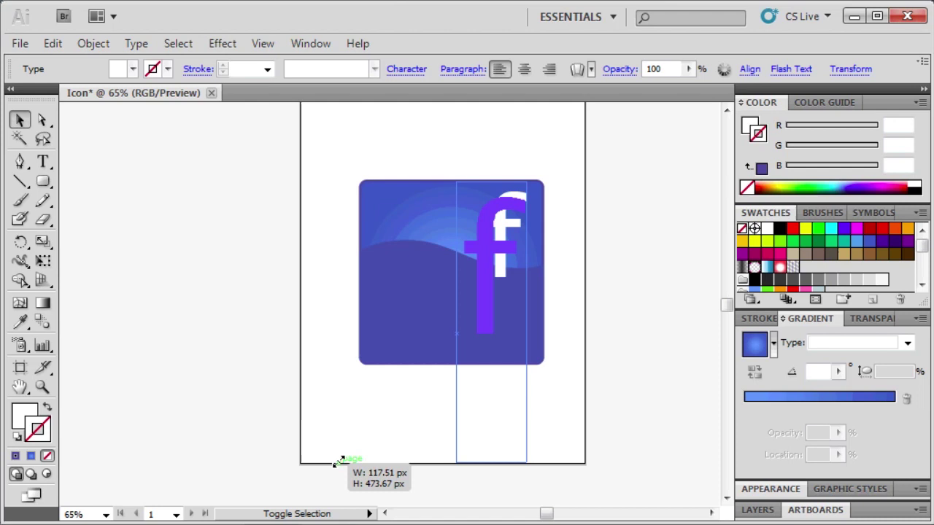
drag(341, 460, 341, 460)
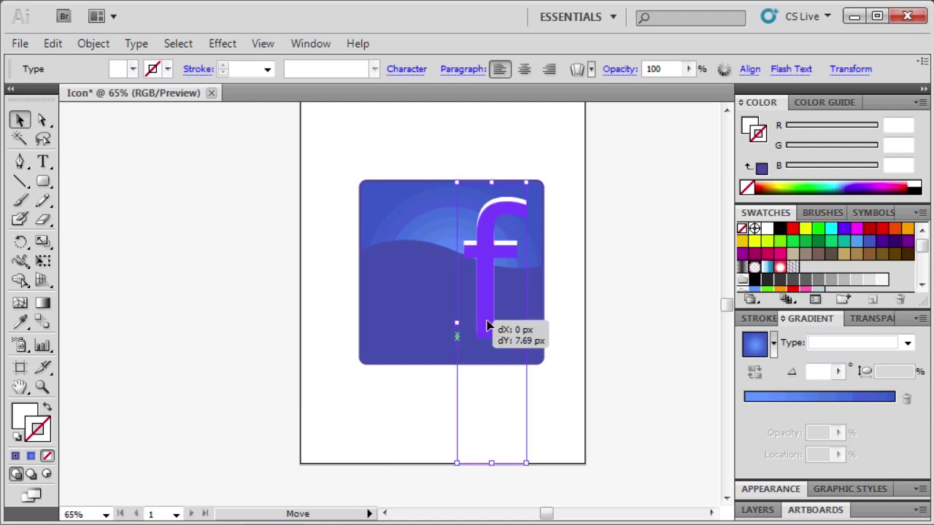
drag(482, 312, 486, 323)
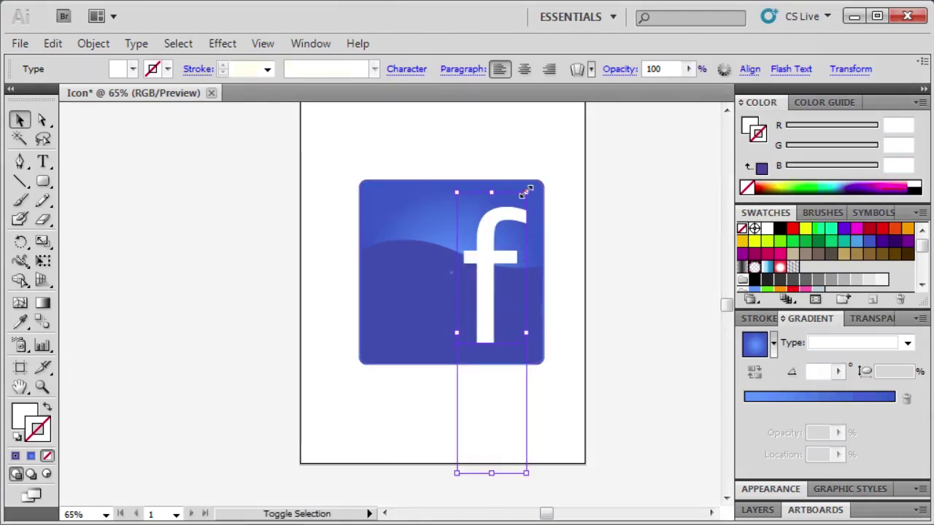
drag(526, 192, 552, 175)
click(489, 315)
drag(489, 315, 490, 320)
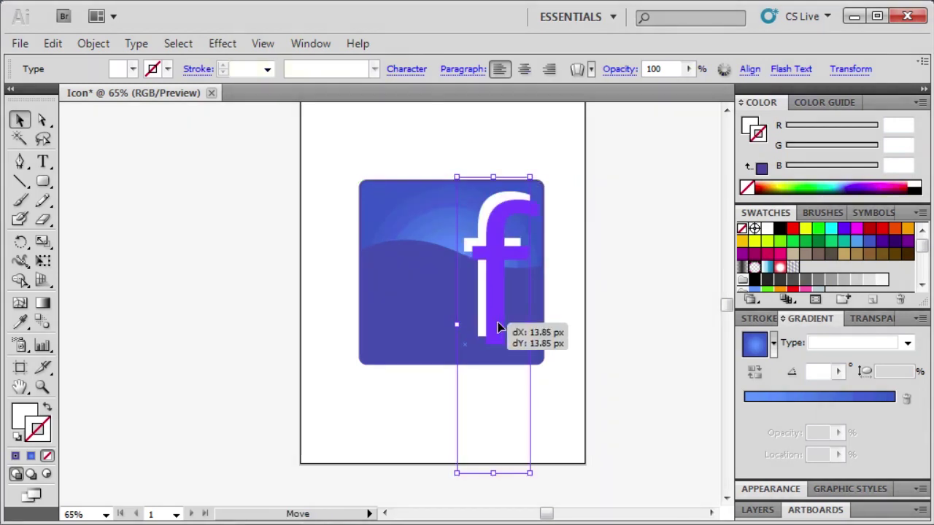
Step: Convert the white f to outlines with Create Outlines, then deselect it
right_click(485, 285)
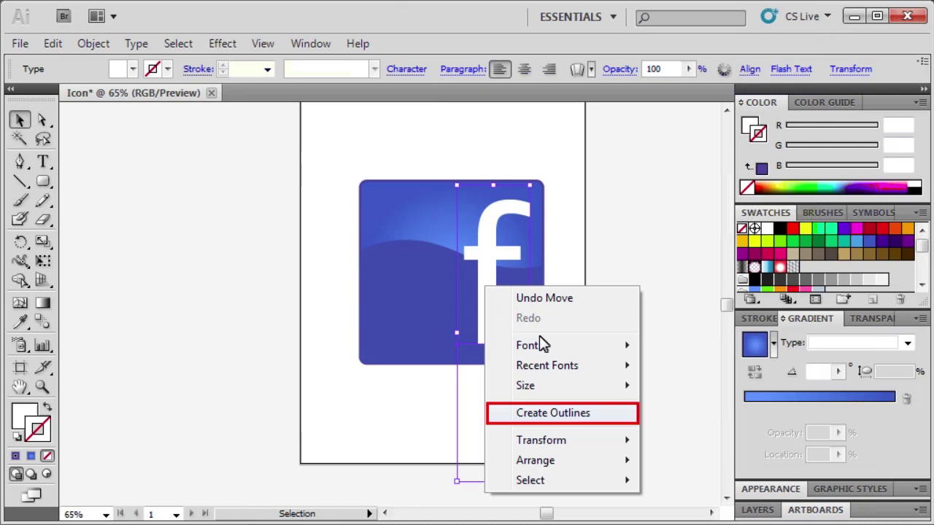
click(551, 413)
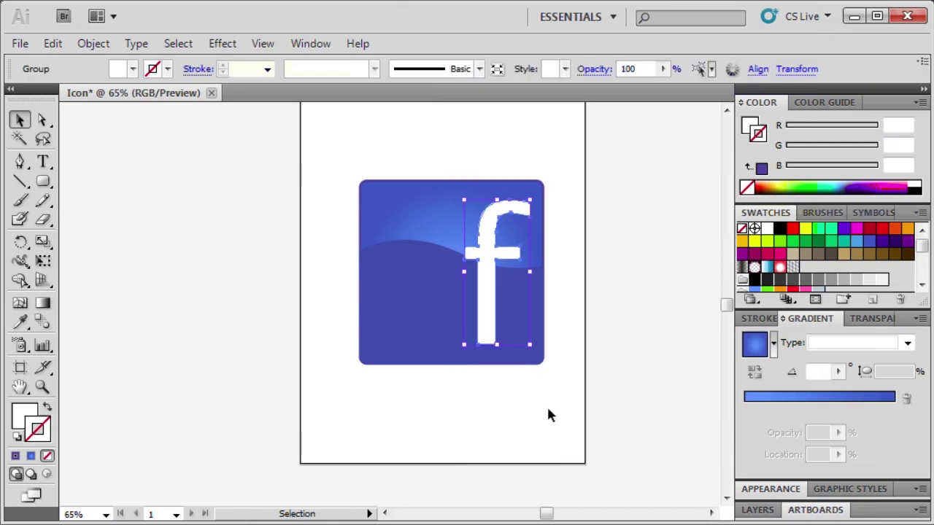
click(630, 367)
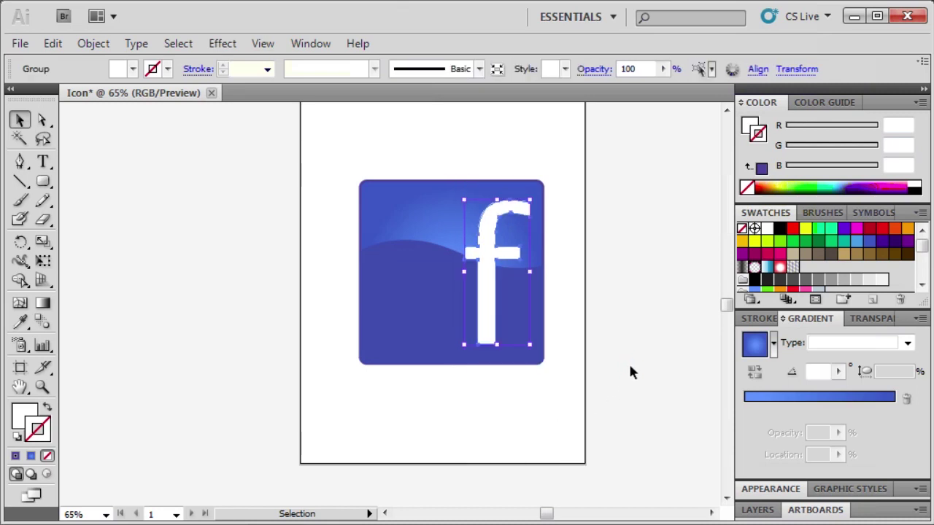